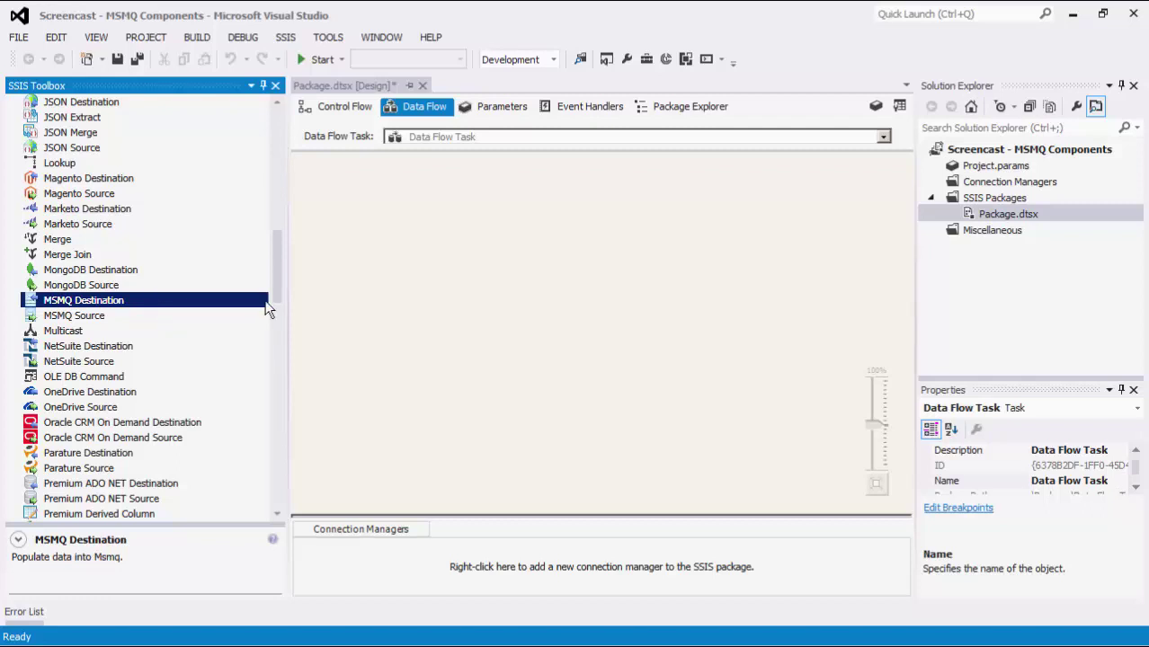
# - Add a connection manager of the Kingsway MSMQ type to the package and browse for its queue path
pyautogui.click(306, 304)
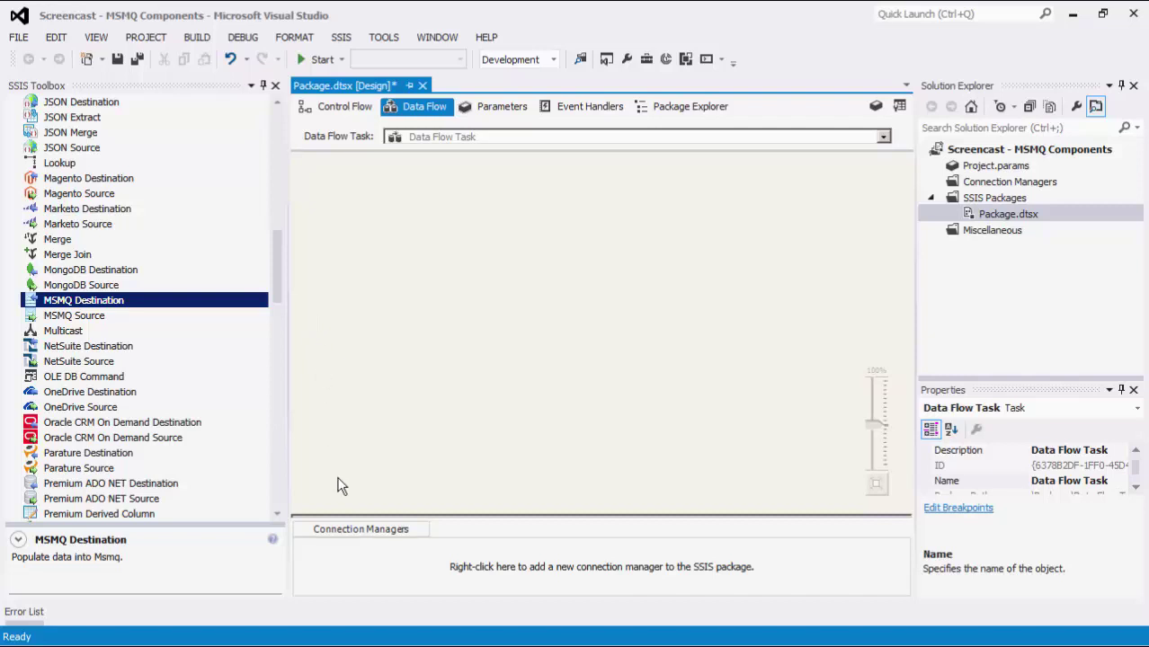
pyautogui.rightClick(353, 562)
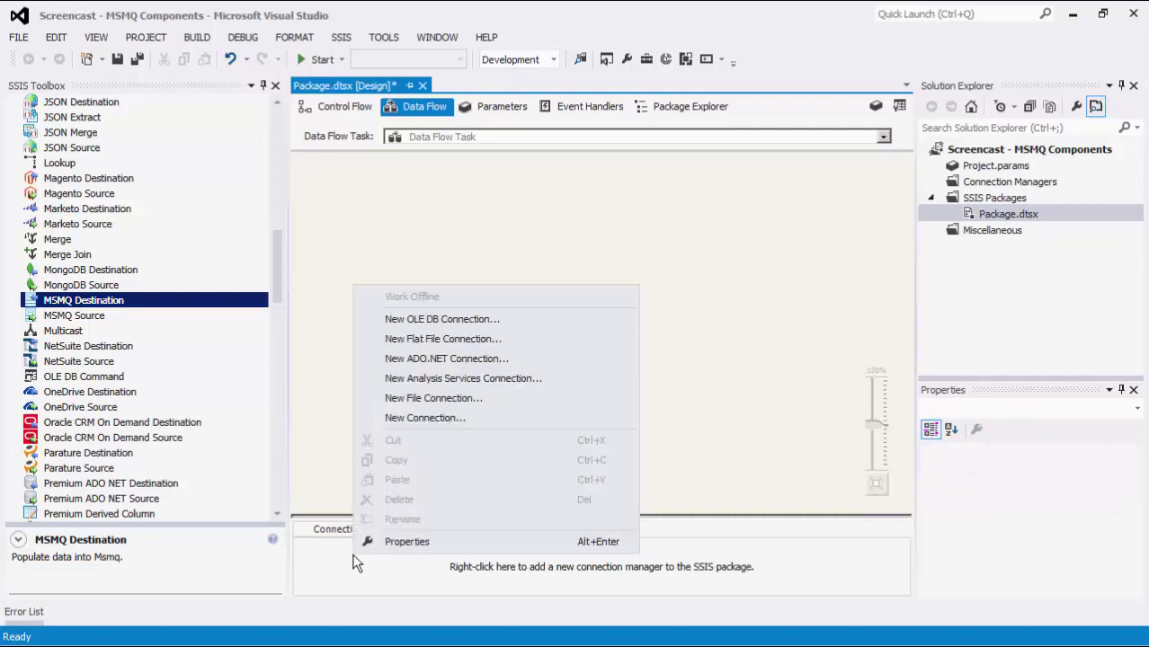
pyautogui.click(499, 424)
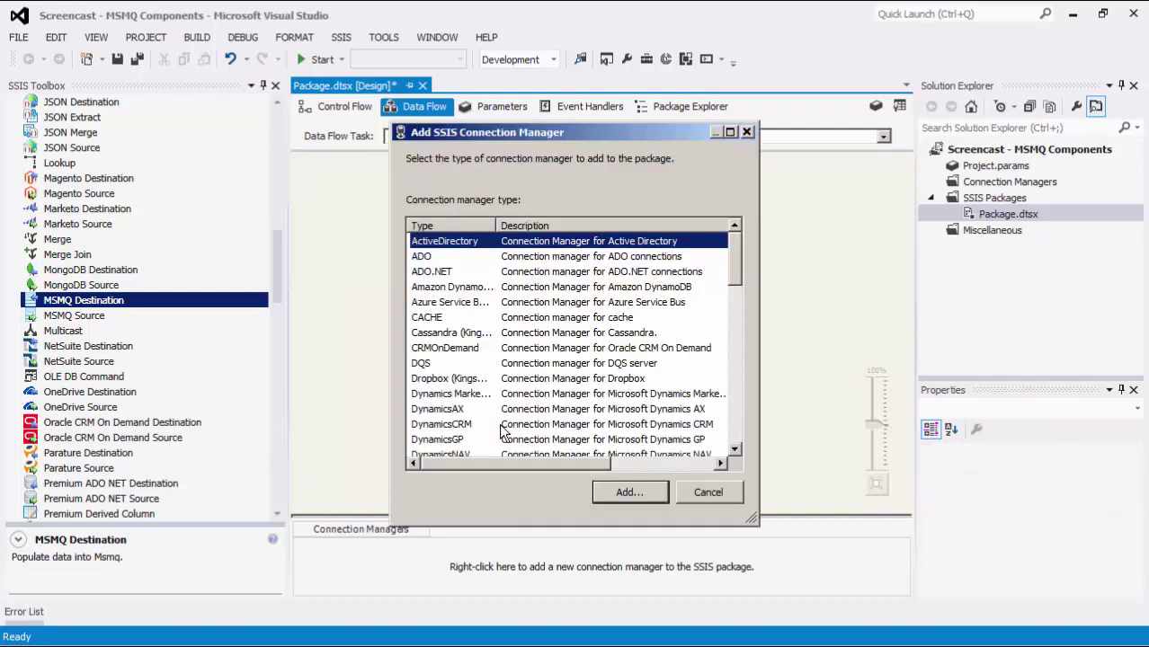
pyautogui.moveTo(740, 274); pyautogui.dragTo(712, 369)
pyautogui.click(464, 363)
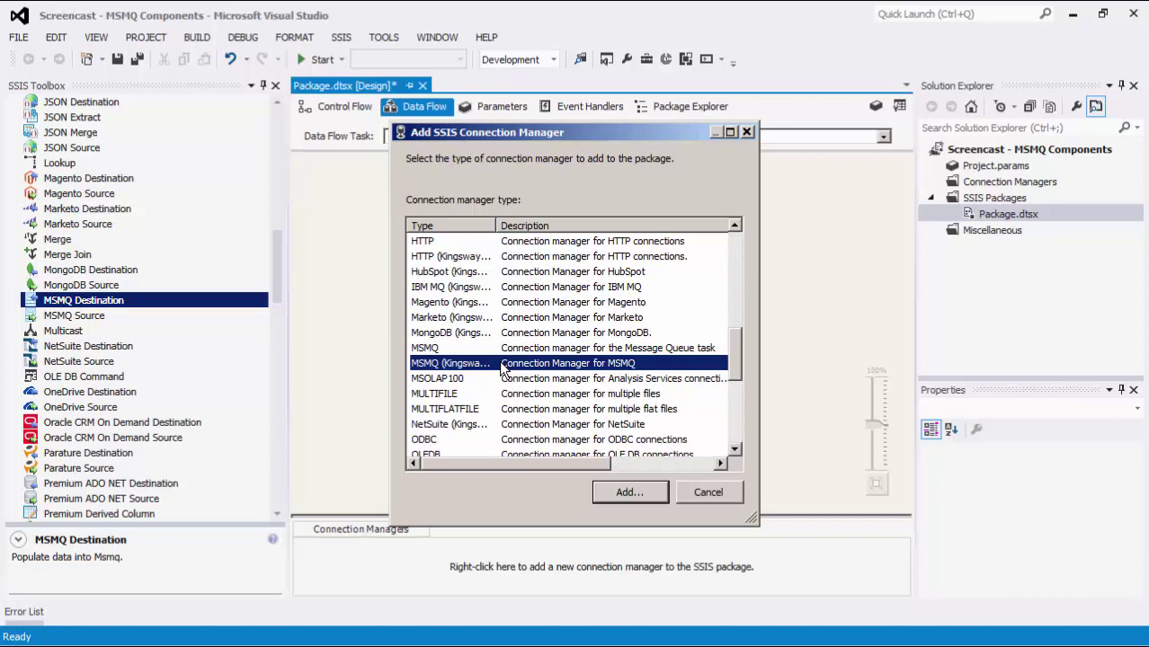
pyautogui.click(647, 490)
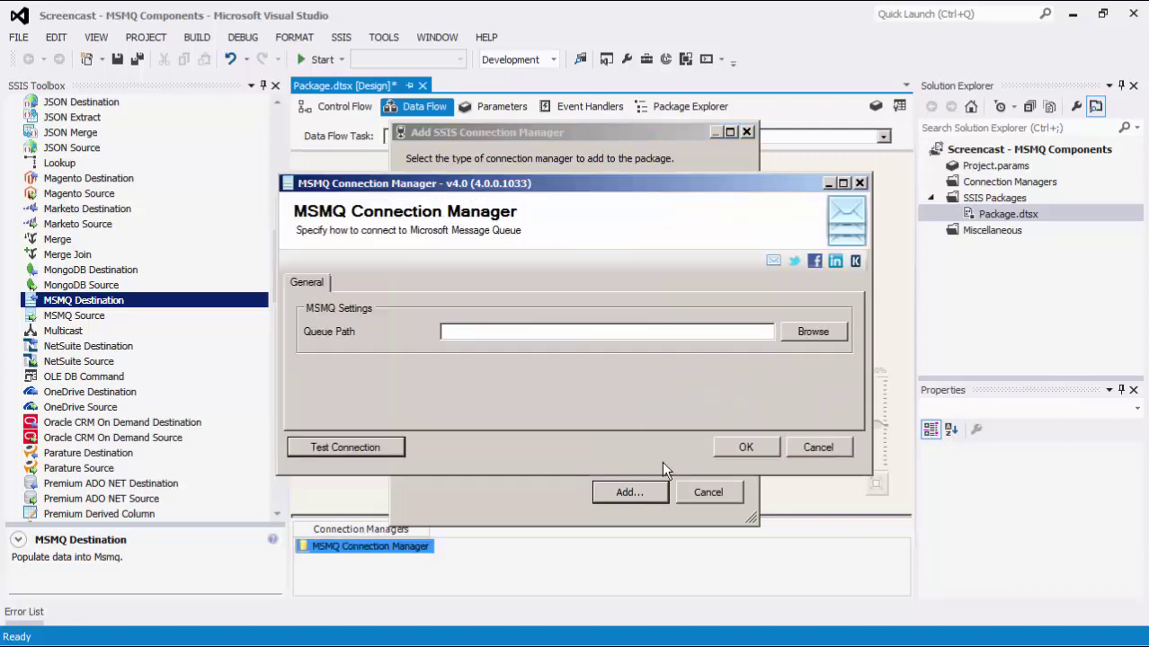
pyautogui.click(711, 333)
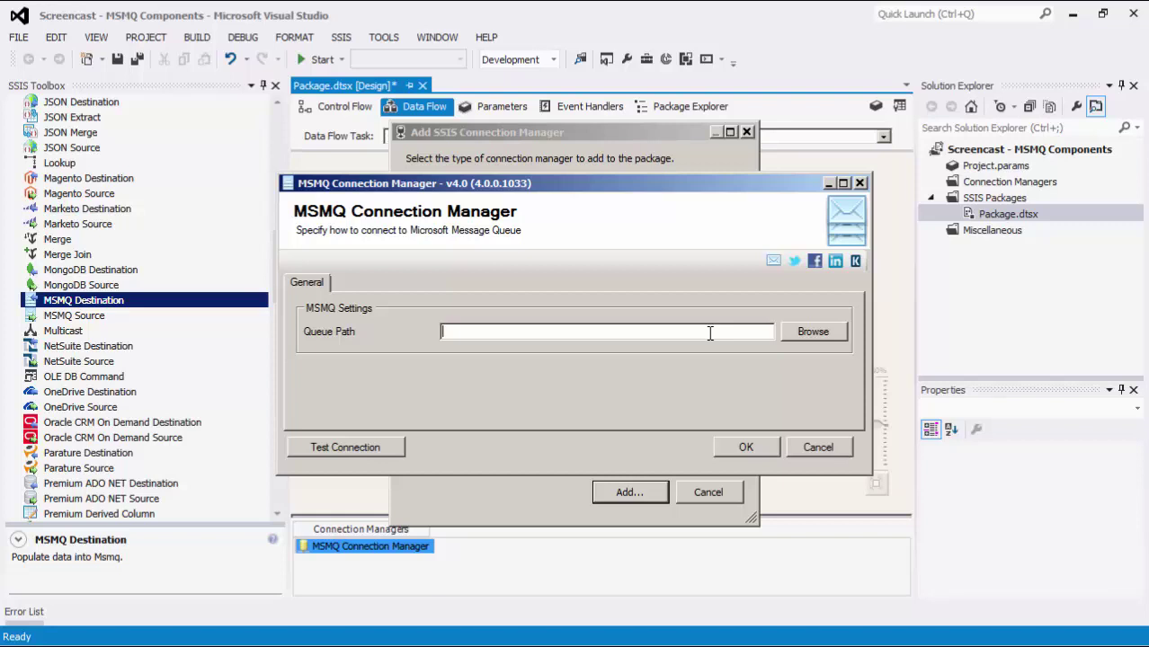
pyautogui.click(833, 332)
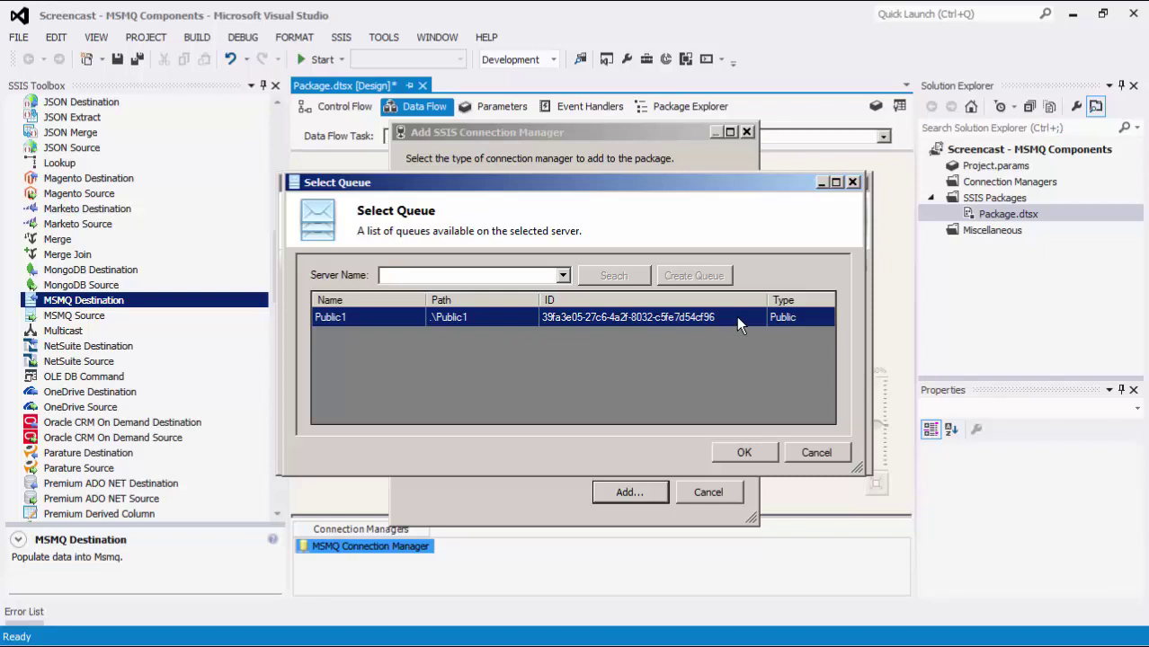
pyautogui.click(563, 276)
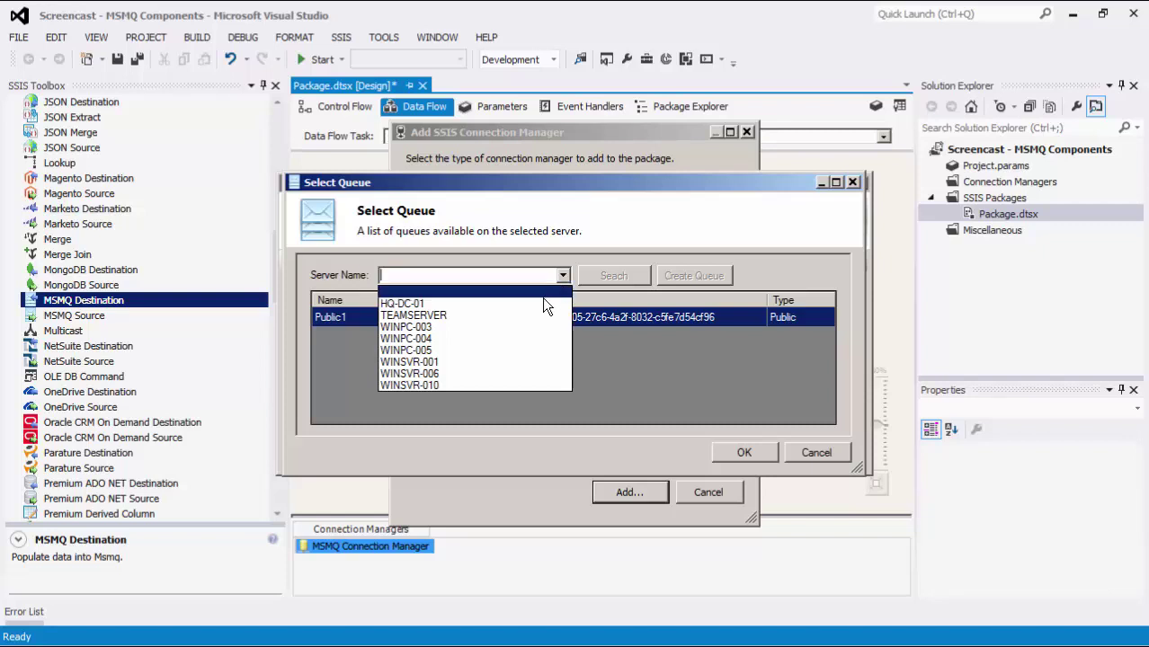
pyautogui.click(541, 299)
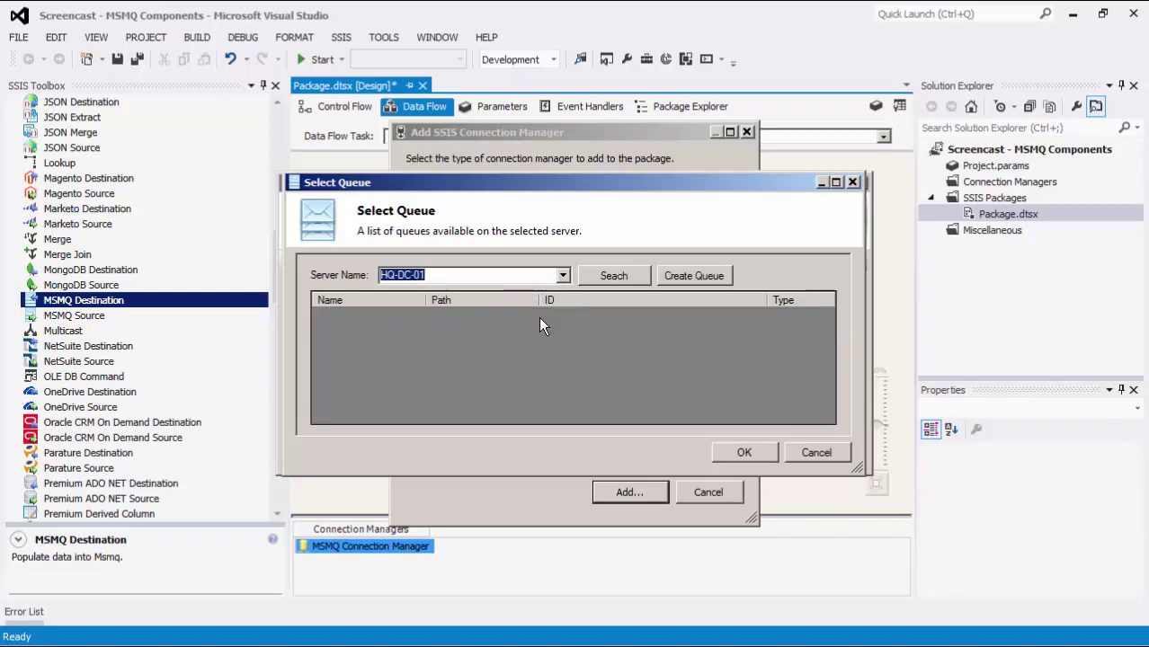
pyautogui.click(540, 318)
pyautogui.click(563, 276)
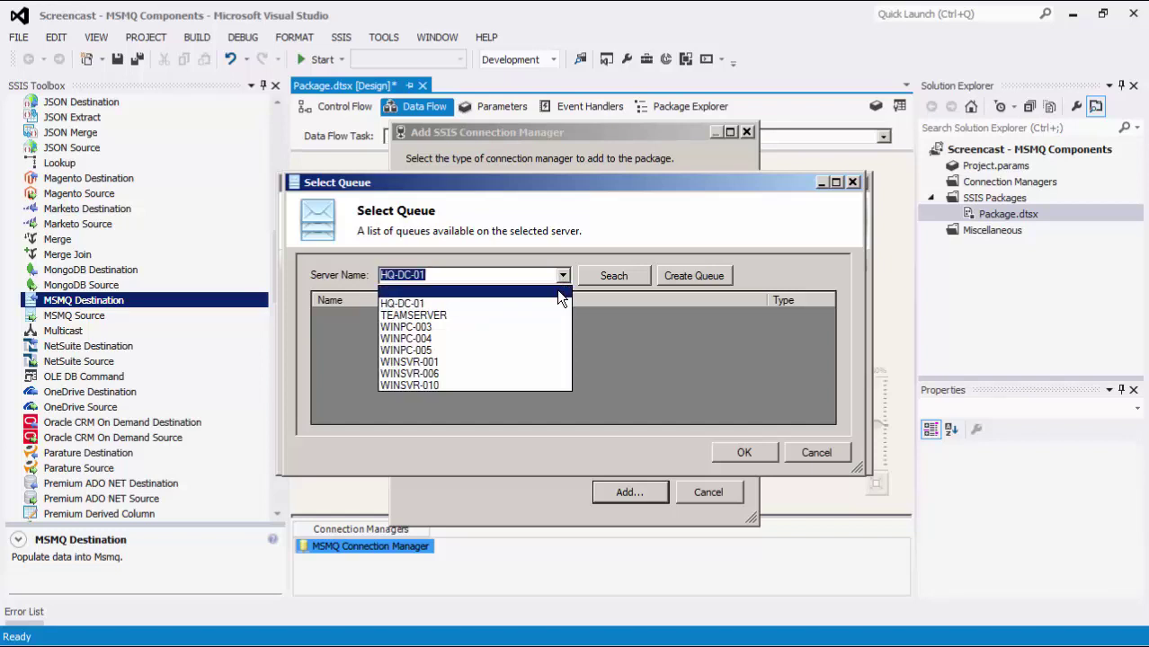
pyautogui.press('BackSpace')
pyautogui.write('Testing')
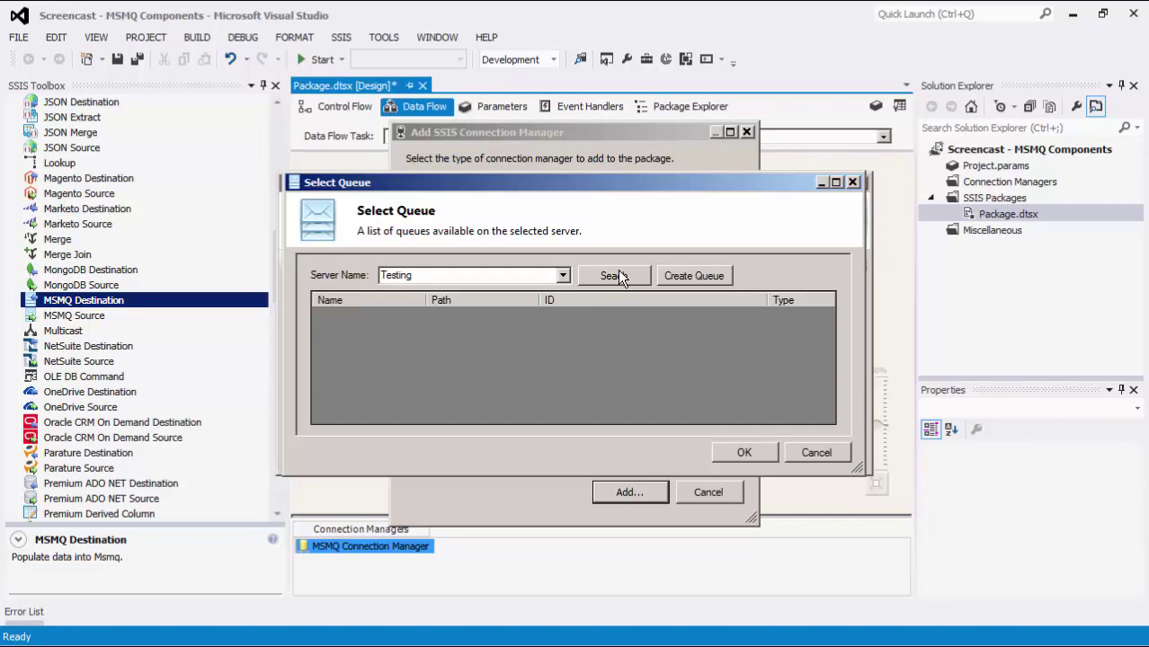
pyautogui.click(710, 279)
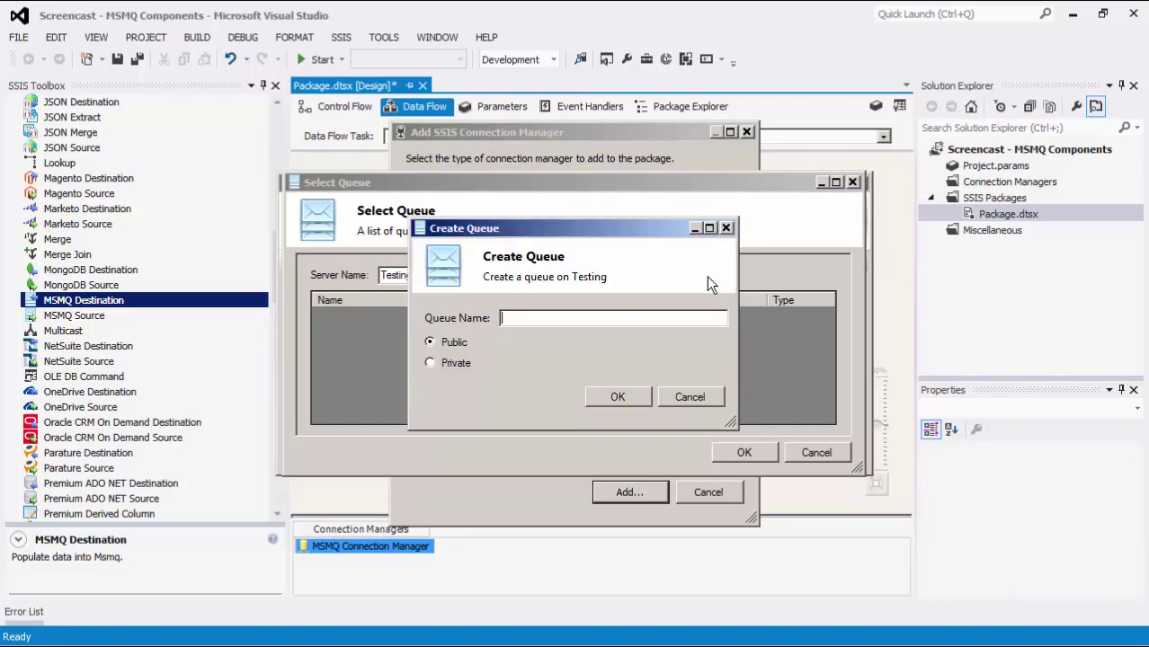
pyautogui.click(693, 402)
# - Choose the Public1 queue on server WINSVR-006 as the connection's queue path
pyautogui.click(564, 276)
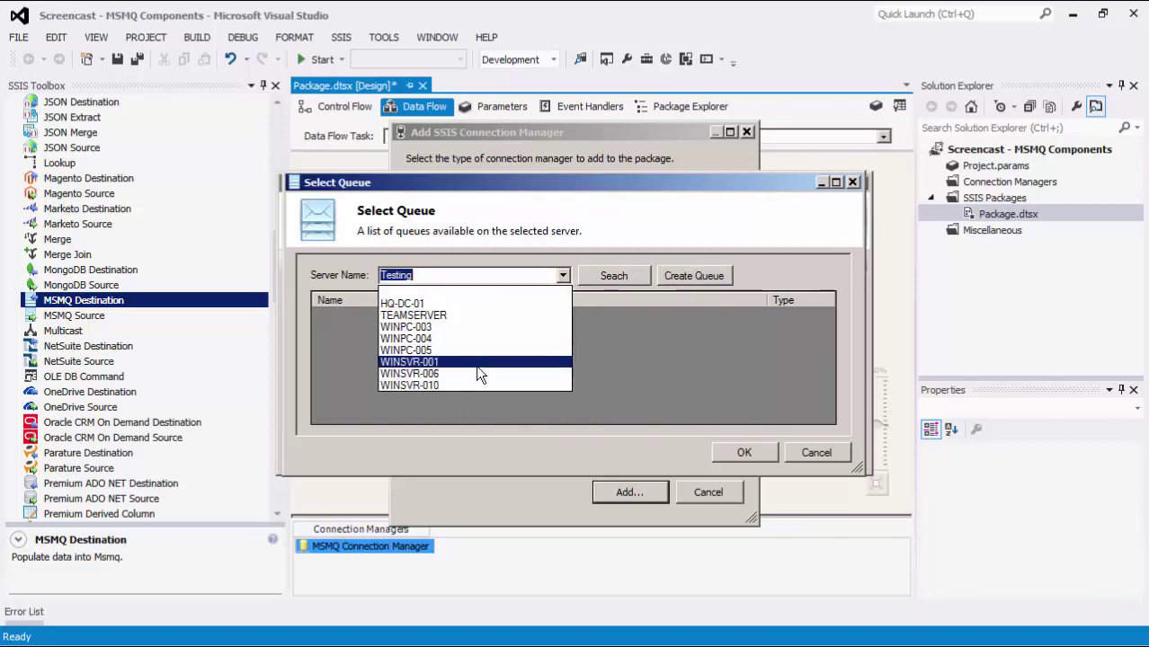
pyautogui.click(478, 372)
pyautogui.click(574, 317)
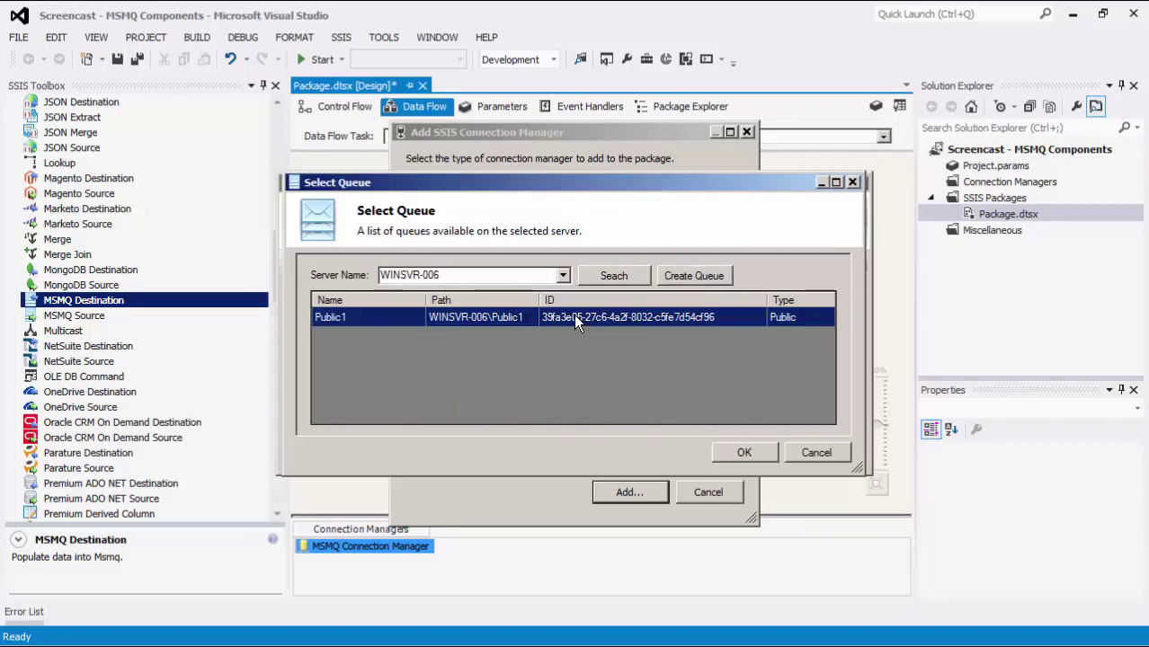
pyautogui.click(764, 452)
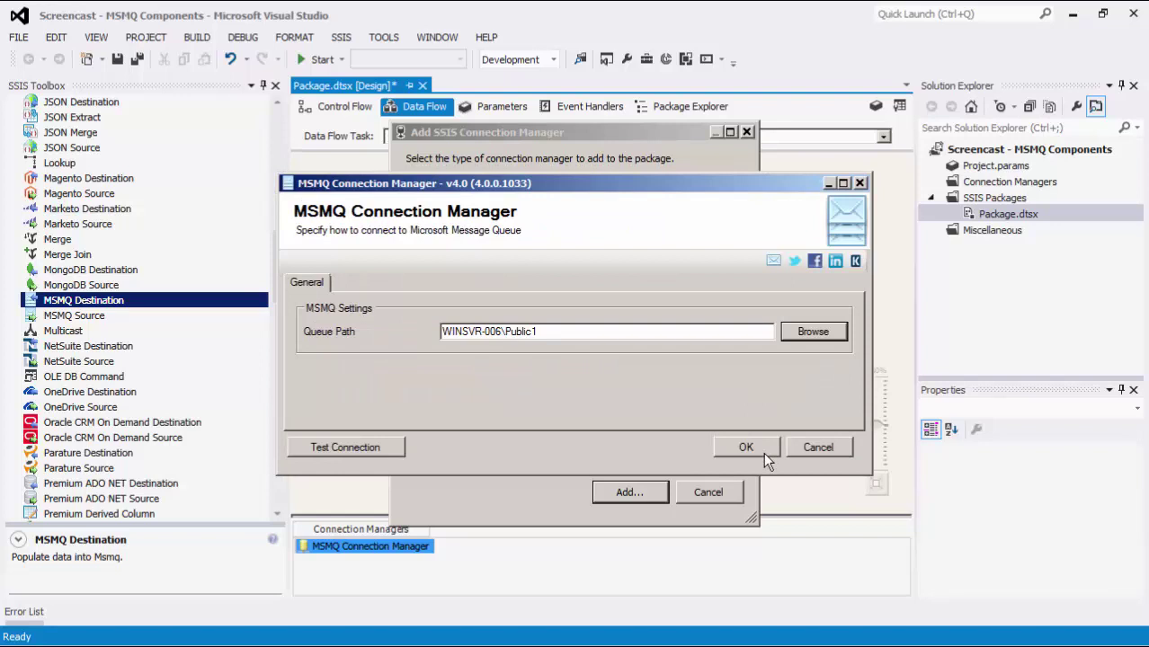
# - Test the MSMQ connection and save the connection manager
pyautogui.click(401, 448)
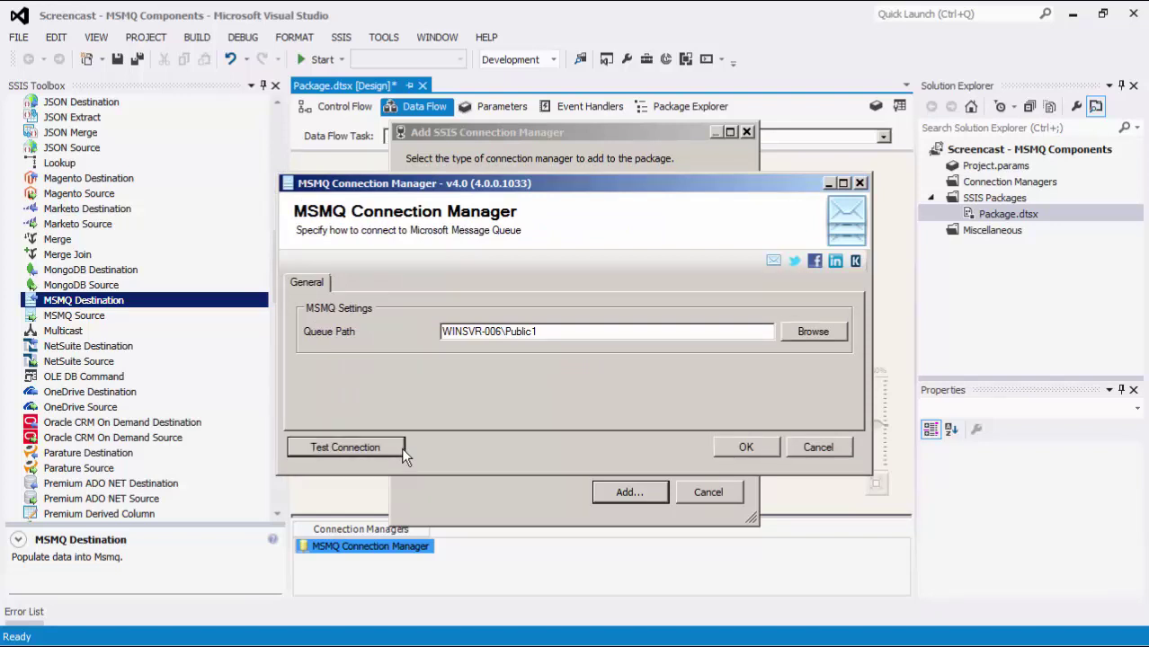
pyautogui.click(795, 357)
pyautogui.click(747, 447)
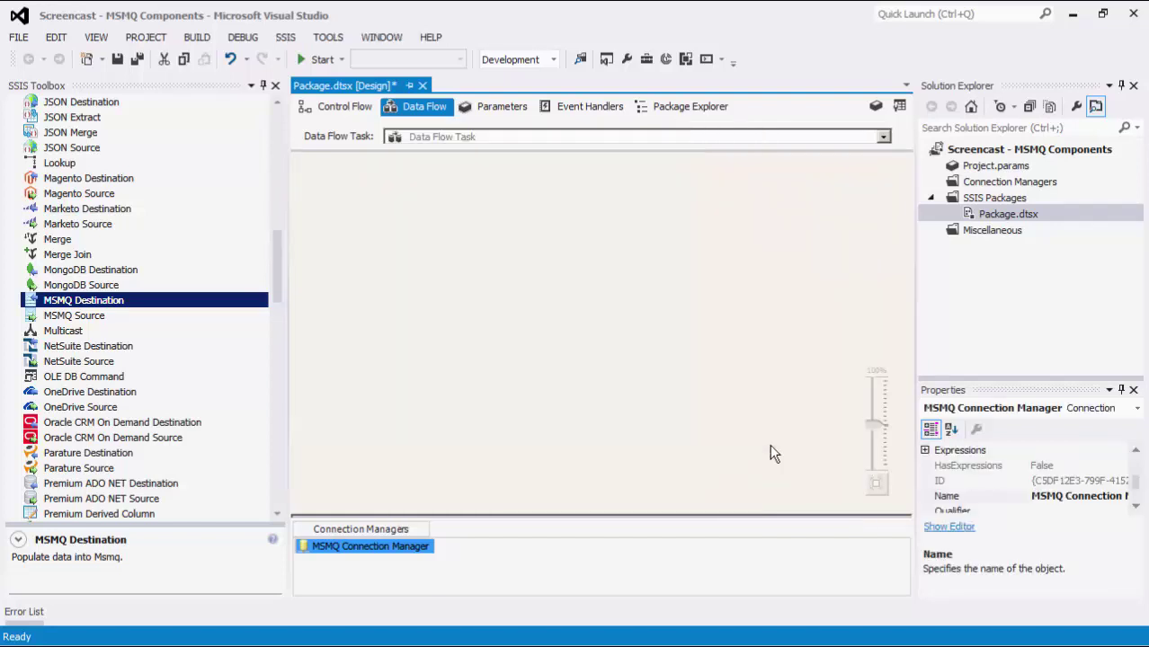
pyautogui.click(769, 455)
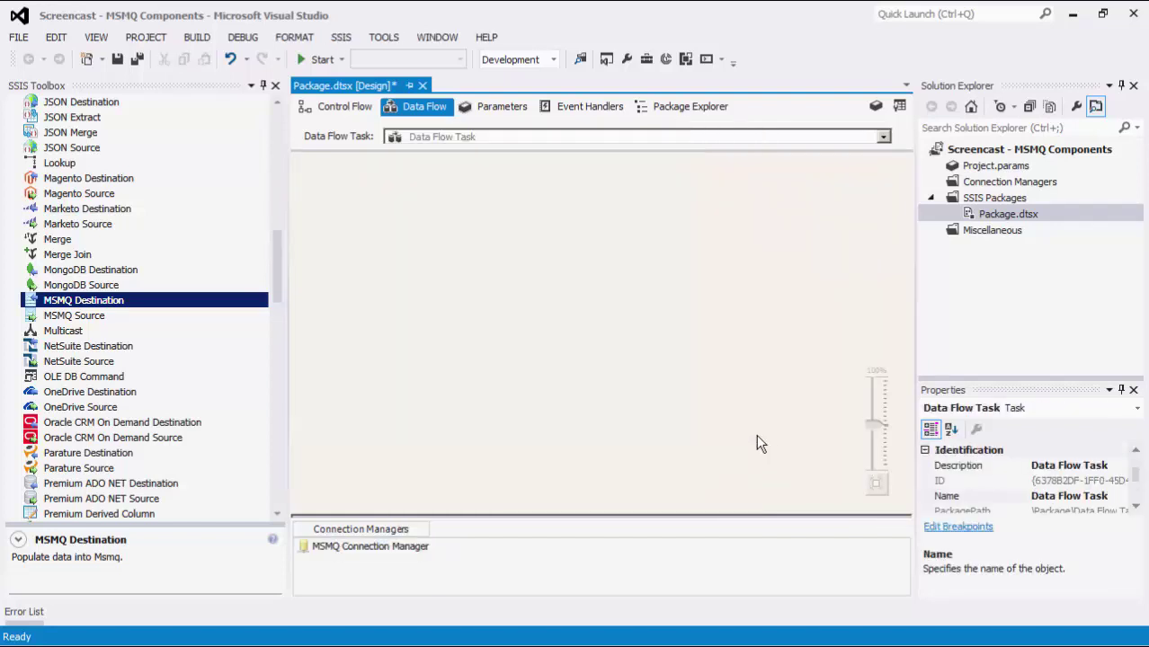
pyautogui.click(431, 548)
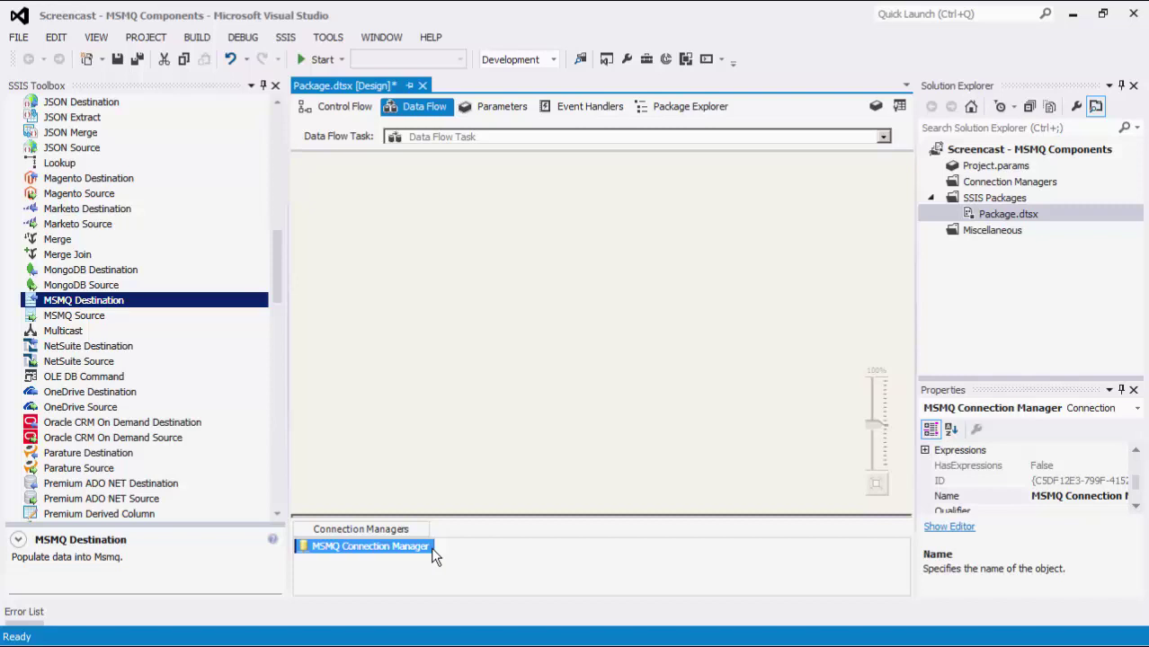
pyautogui.click(1059, 181)
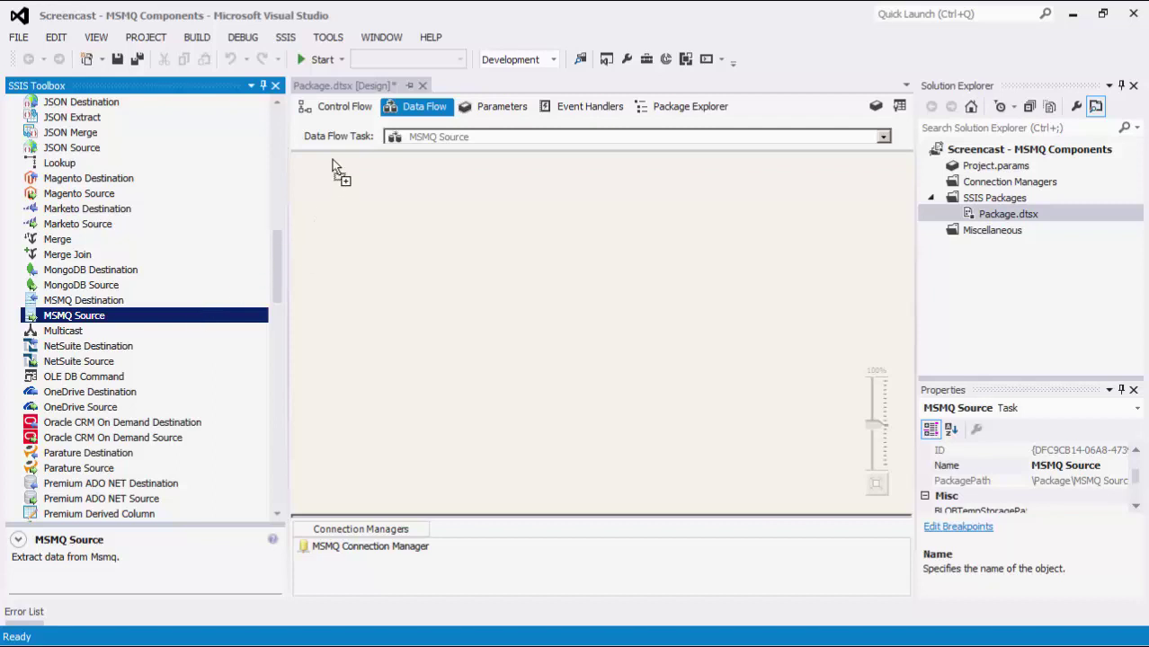
# - Add an MSMQ Source to the data flow and assign it the MSMQ Connection Manager
pyautogui.moveTo(332, 159); pyautogui.dragTo(332, 160)
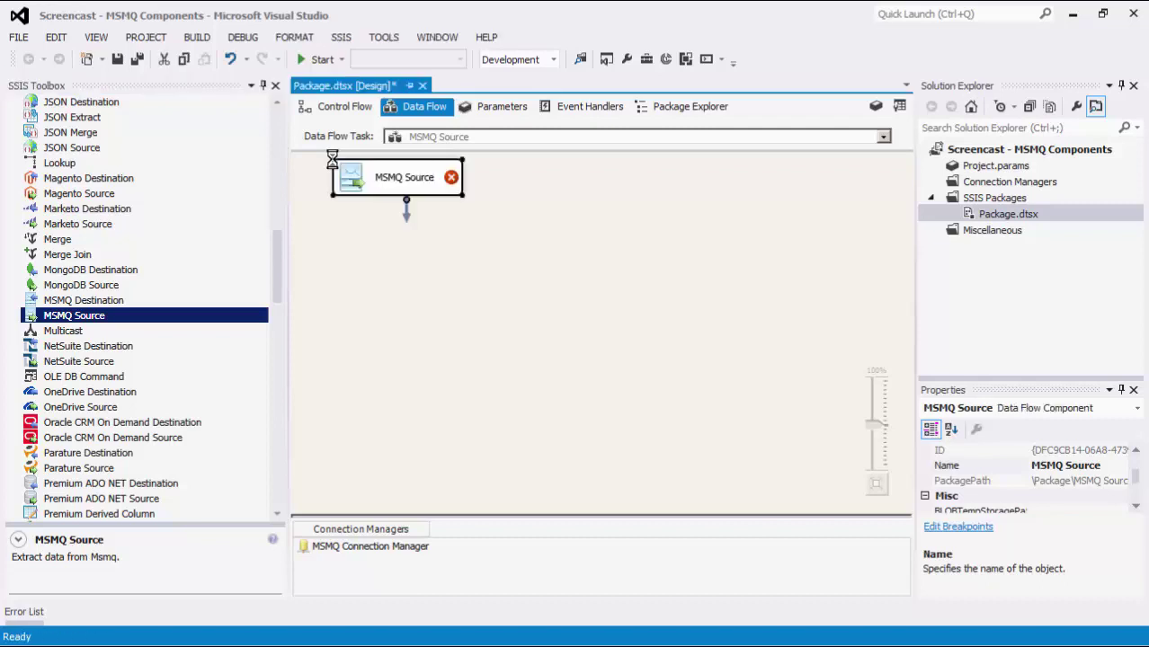
pyautogui.doubleClick(374, 182)
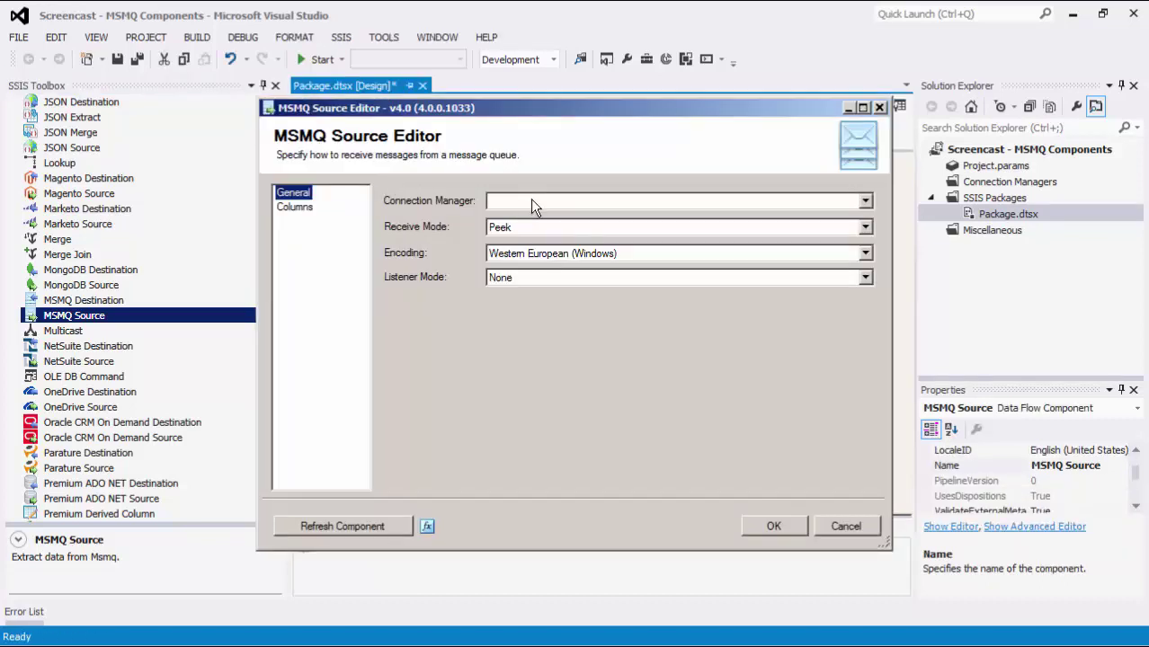
pyautogui.click(865, 202)
pyautogui.click(866, 217)
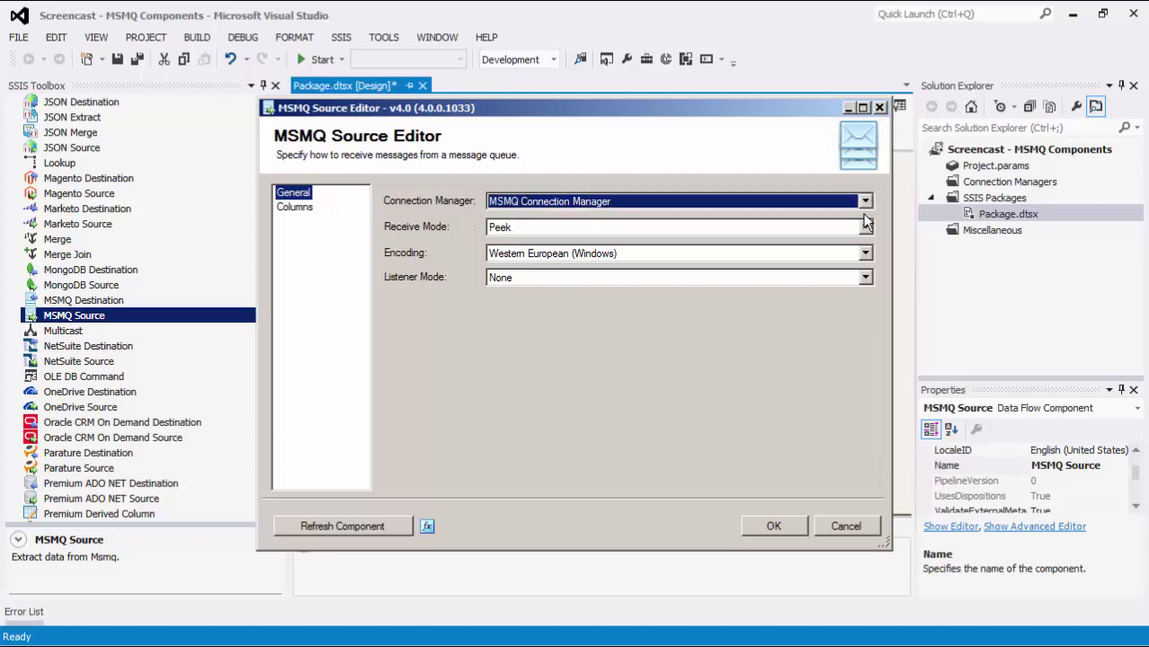
# - Switch the MSMQ Source's receive mode to Receive and Delete and back to Peek, viewing the listener modes in between
pyautogui.click(866, 227)
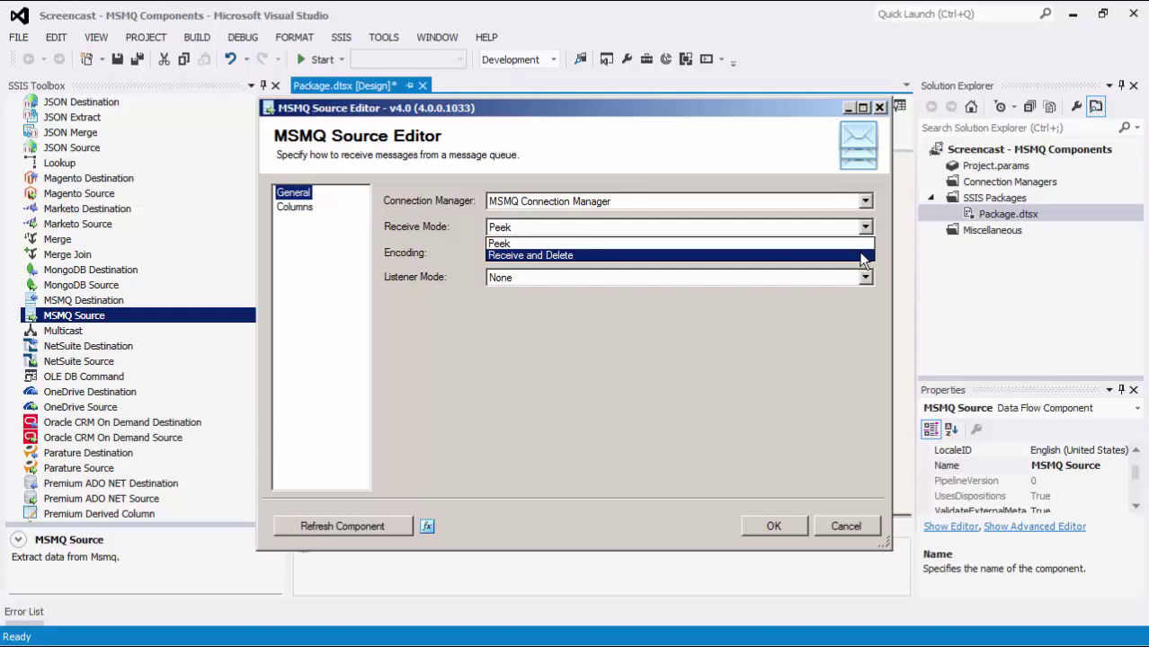
pyautogui.click(862, 257)
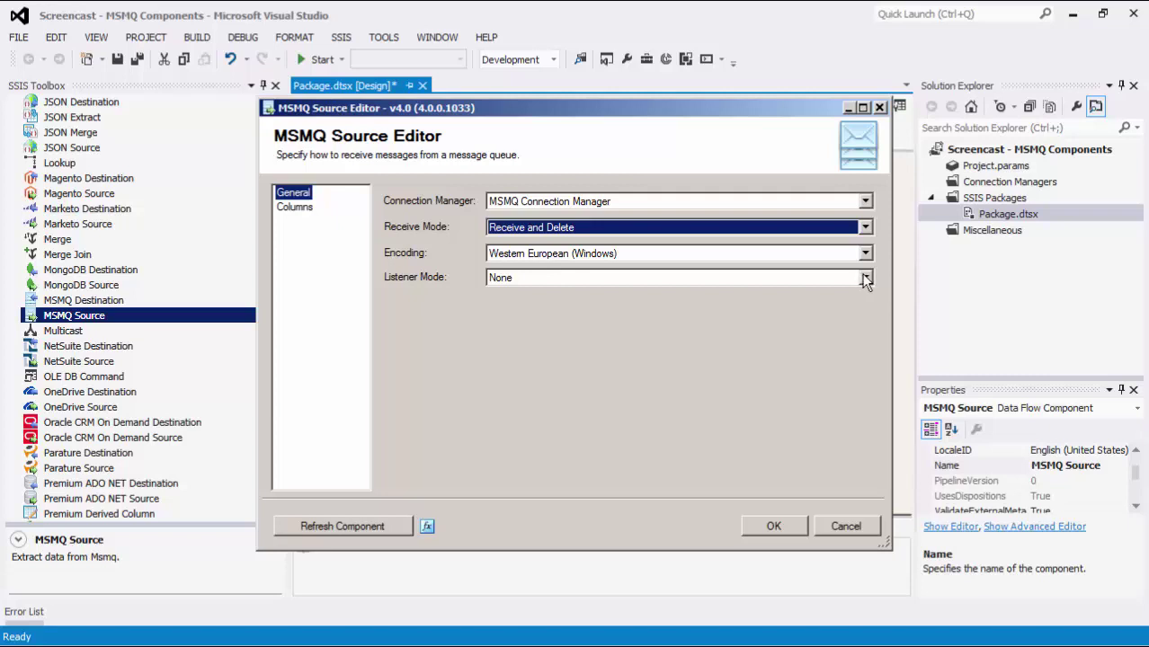
pyautogui.click(865, 280)
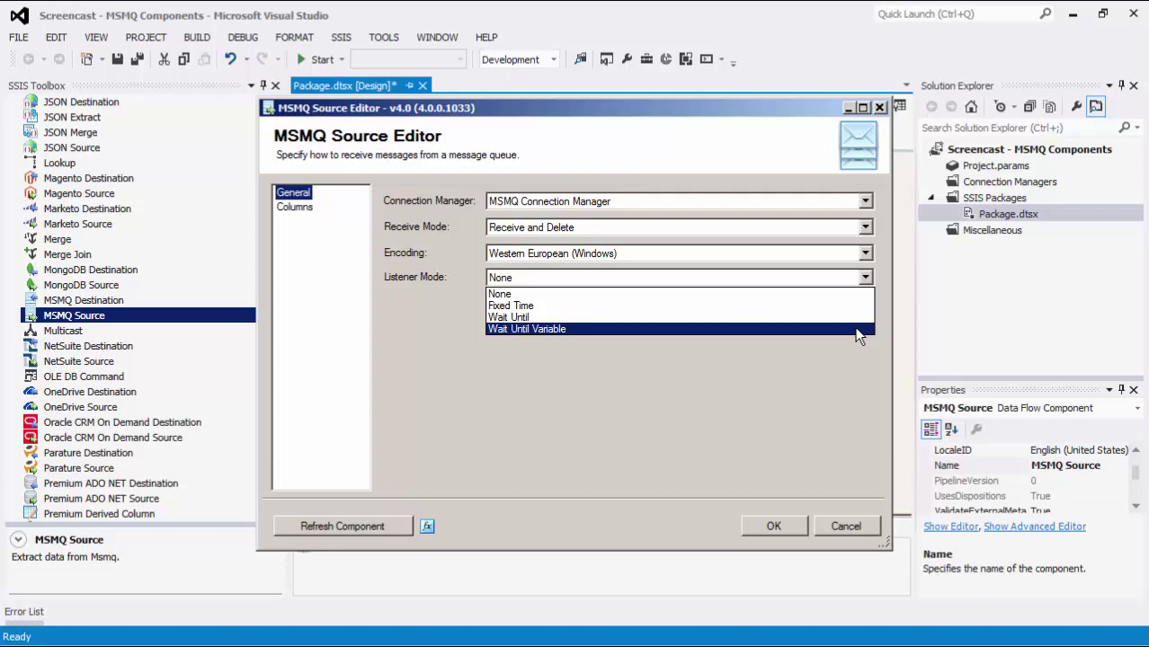
pyautogui.click(881, 325)
pyautogui.click(865, 228)
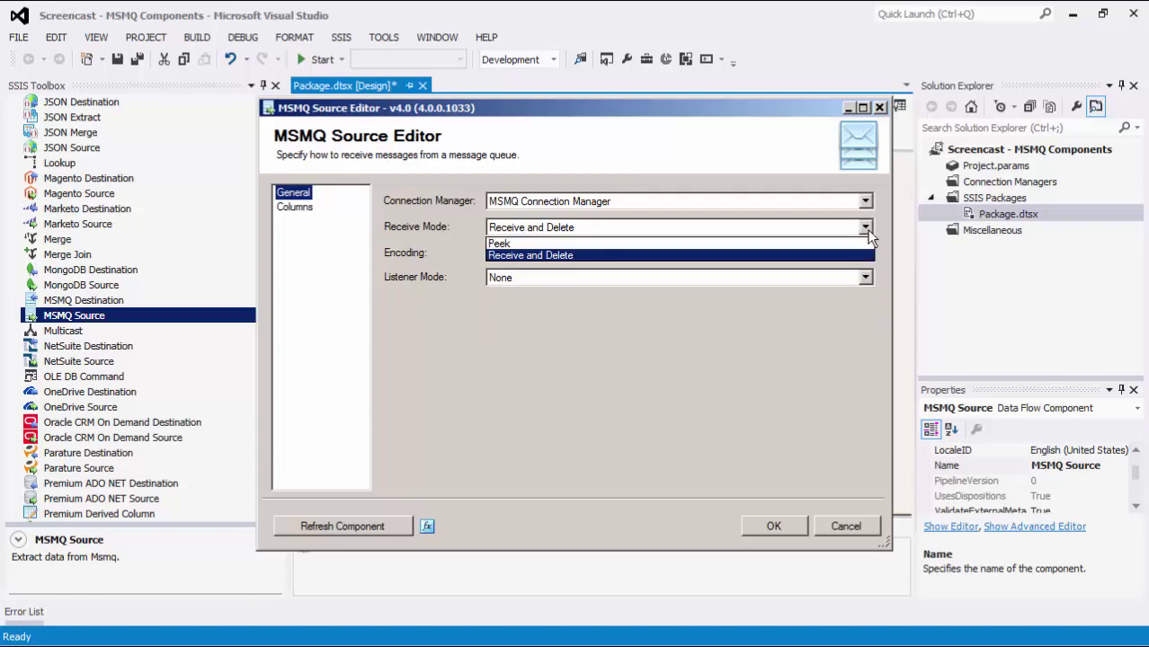
pyautogui.click(869, 256)
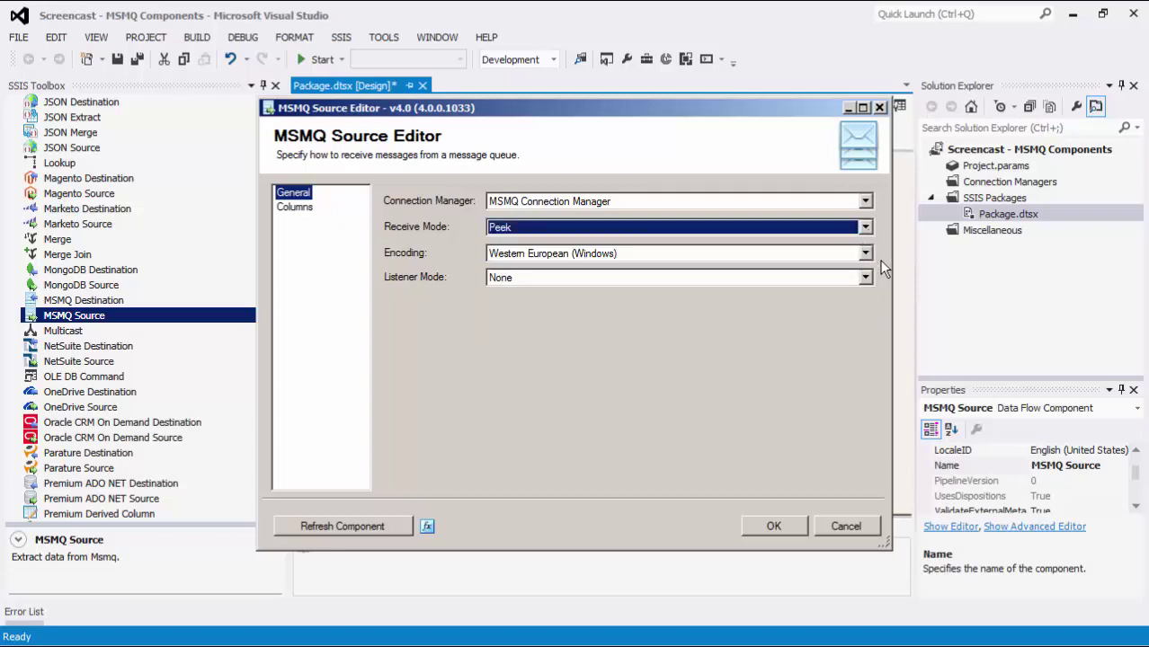
# - Add the advanced field Acknowledgment to the MSMQ Source's columns
pyautogui.click(297, 207)
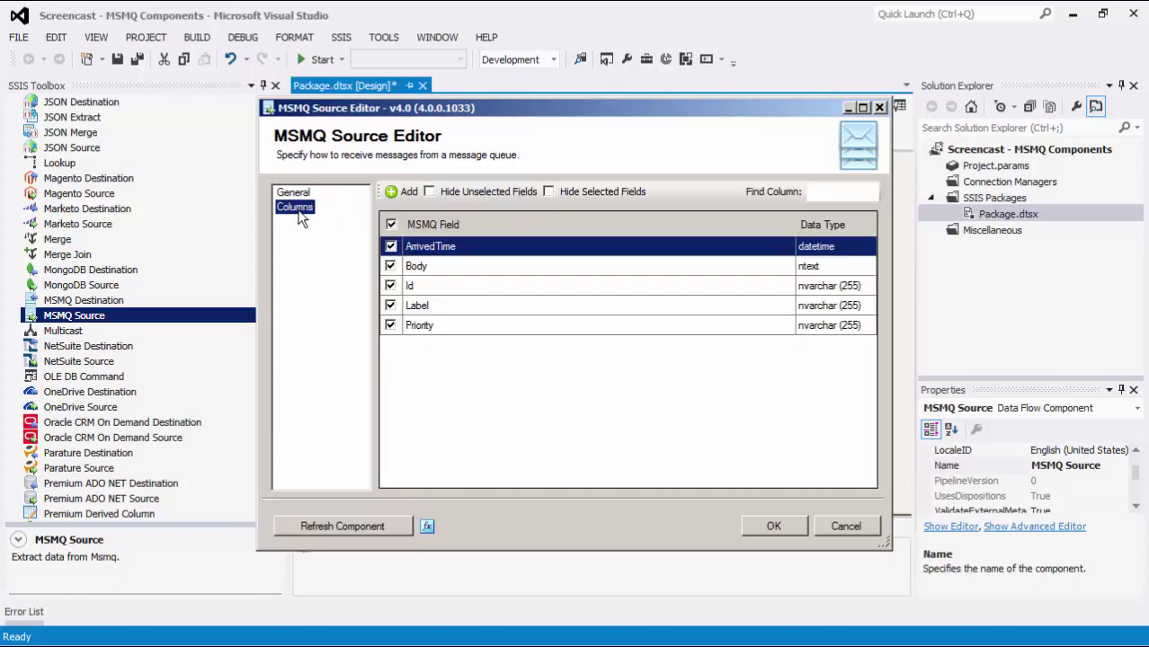
pyautogui.click(503, 226)
pyautogui.click(409, 193)
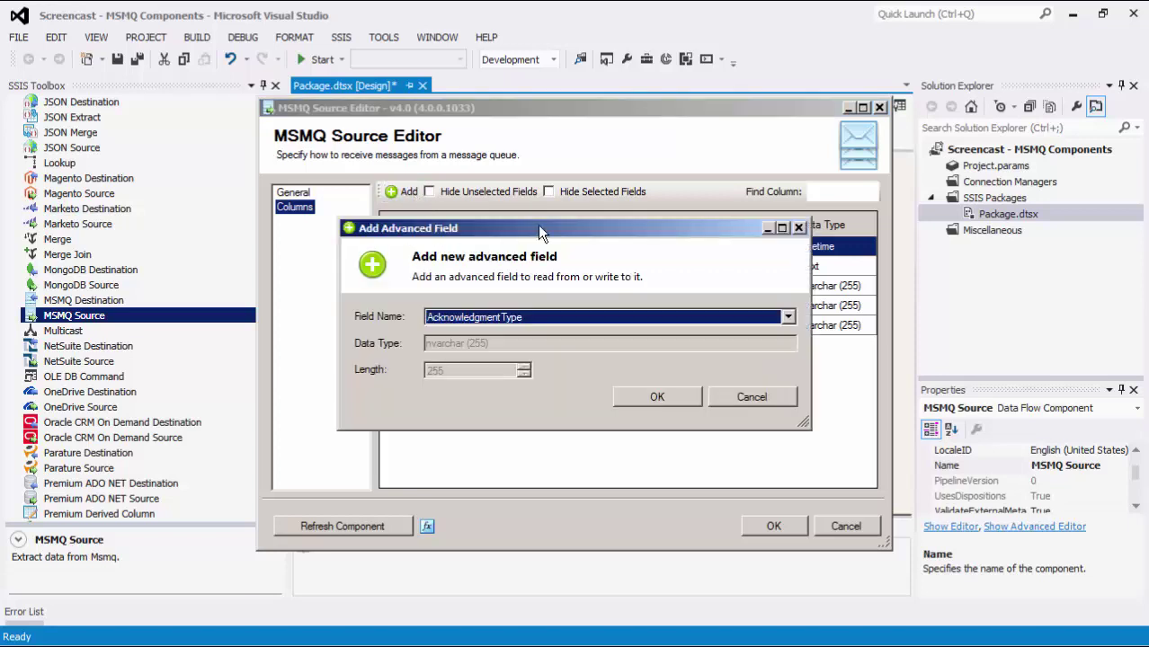
pyautogui.click(788, 317)
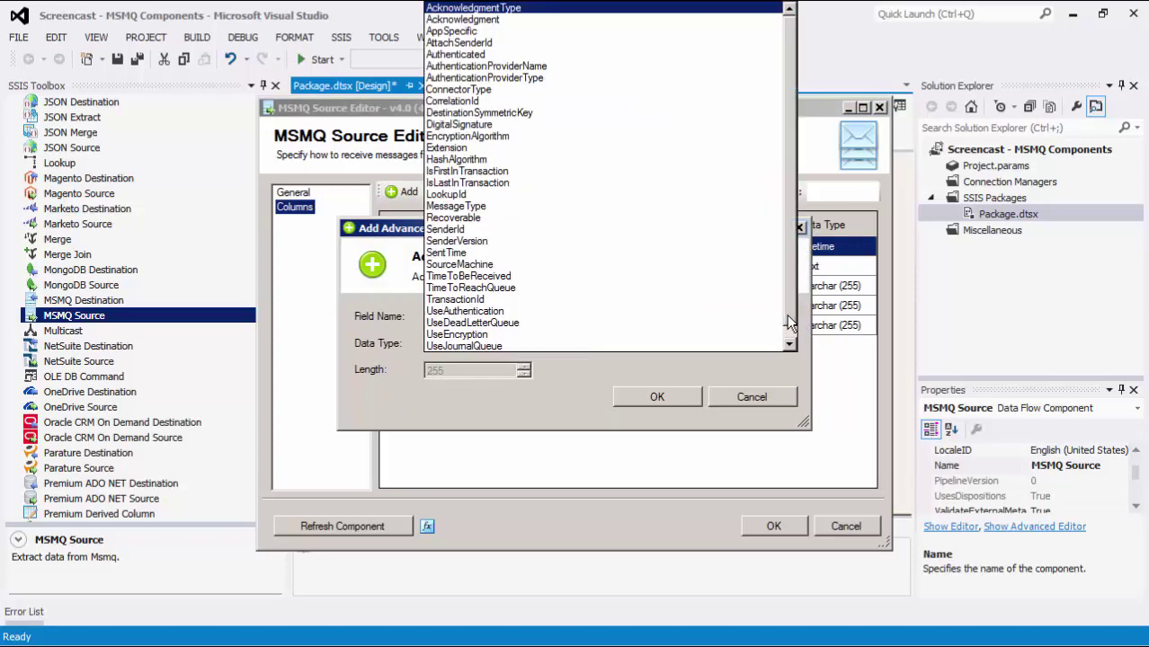
pyautogui.click(768, 18)
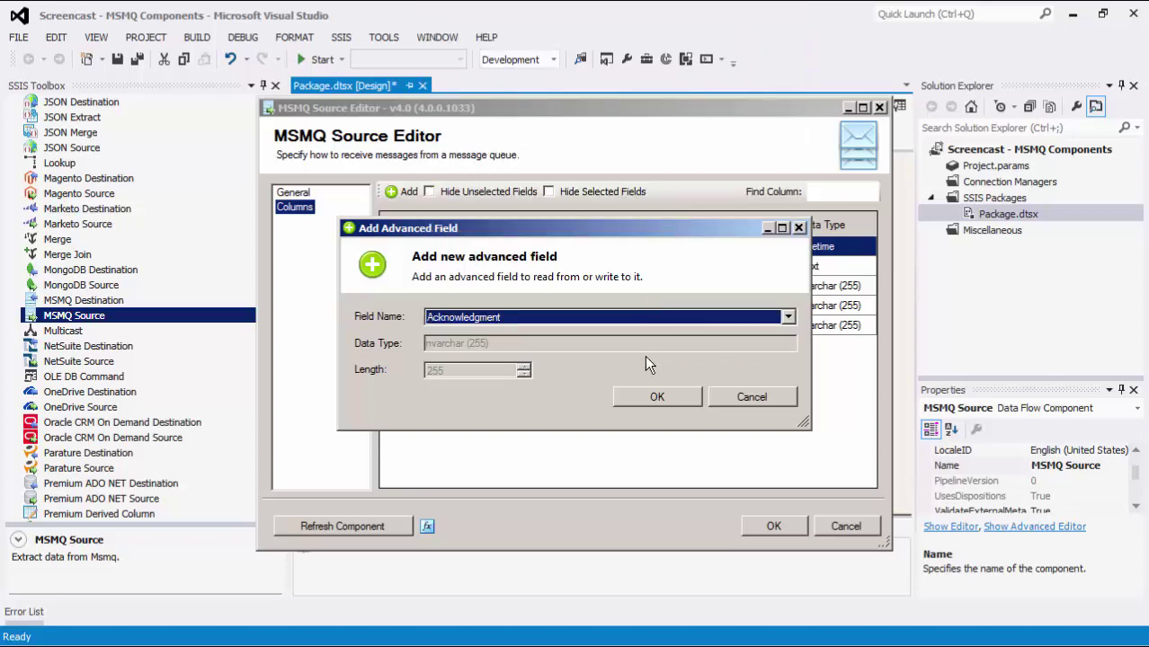
pyautogui.click(660, 400)
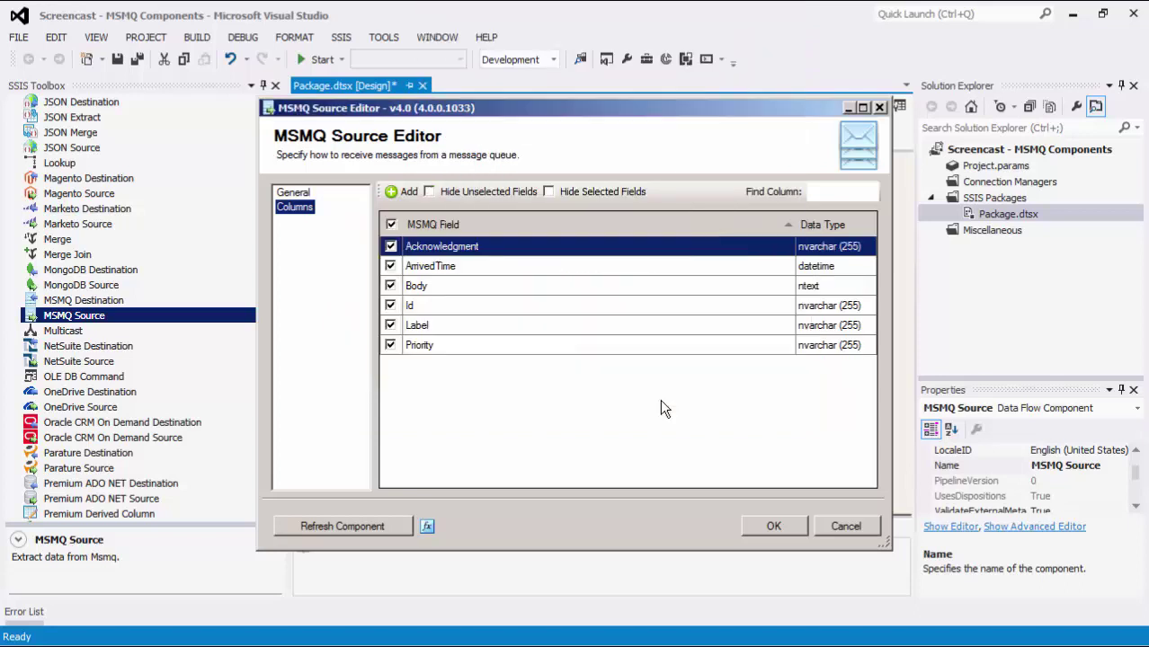
# - Refresh the MSMQ Source component's metadata and close the refresh report
pyautogui.click(383, 528)
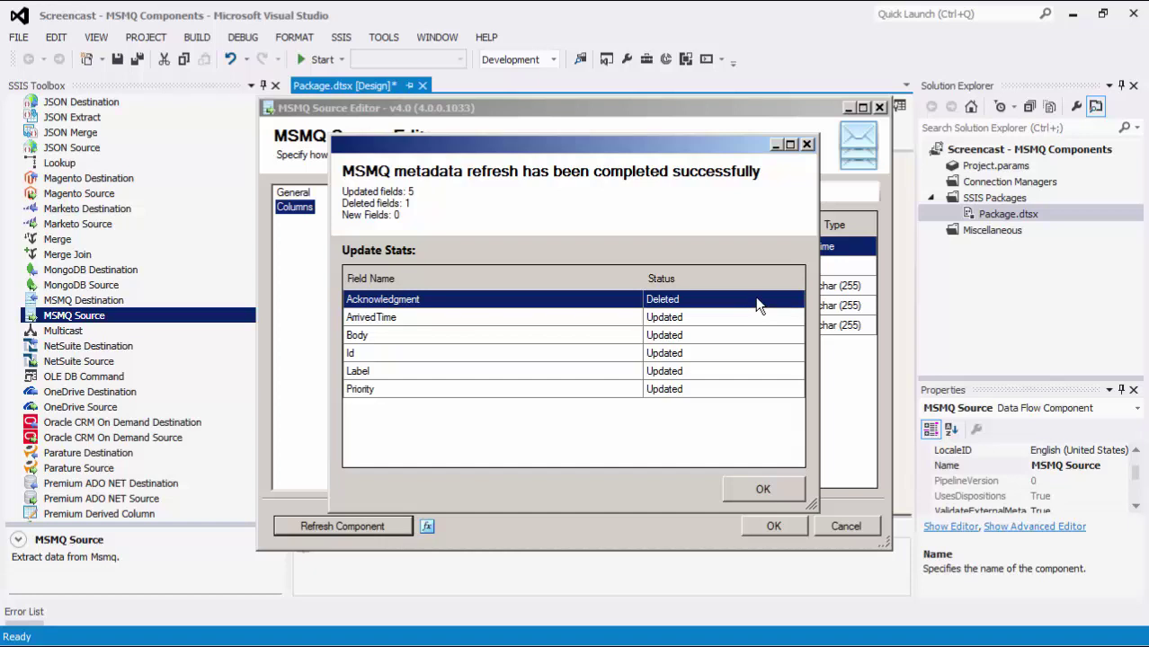
pyautogui.click(786, 489)
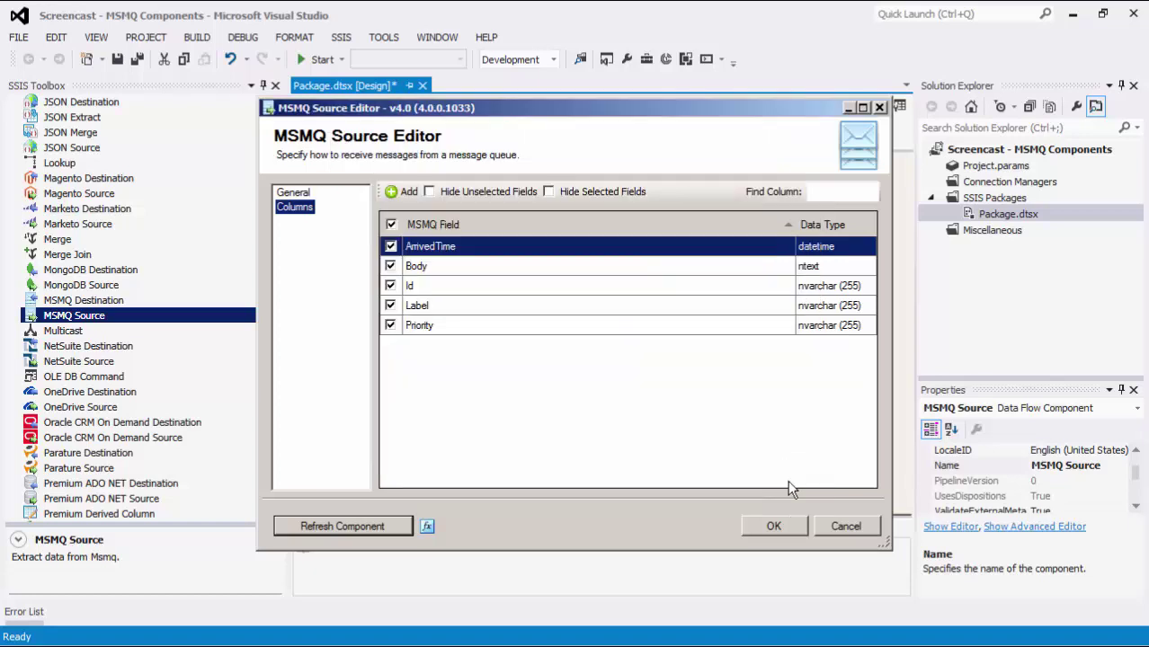
# - Accept the MSMQ Source settings and add a DataReader Destination fed by the MSMQ Source's output
pyautogui.click(775, 527)
pyautogui.moveTo(278, 297); pyautogui.dragTo(228, 459)
pyautogui.moveTo(97, 357); pyautogui.dragTo(483, 272)
pyautogui.click(549, 178)
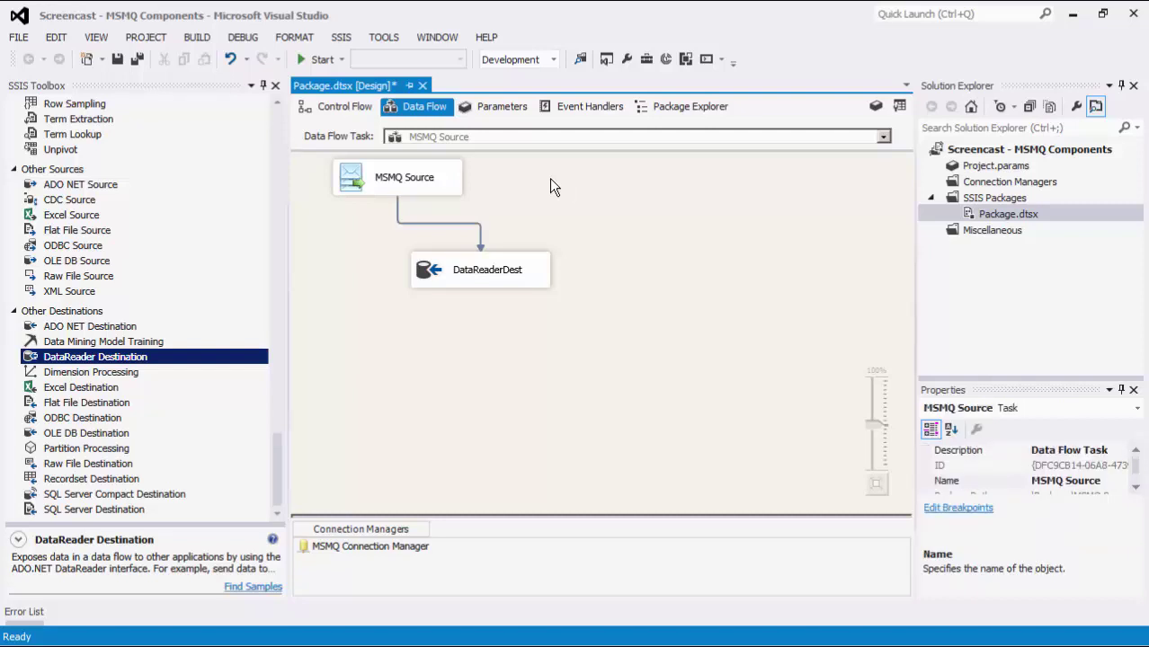
# - Execute the MSMQ Source data flow task and stop debugging once the run completes
pyautogui.rightClick(552, 186)
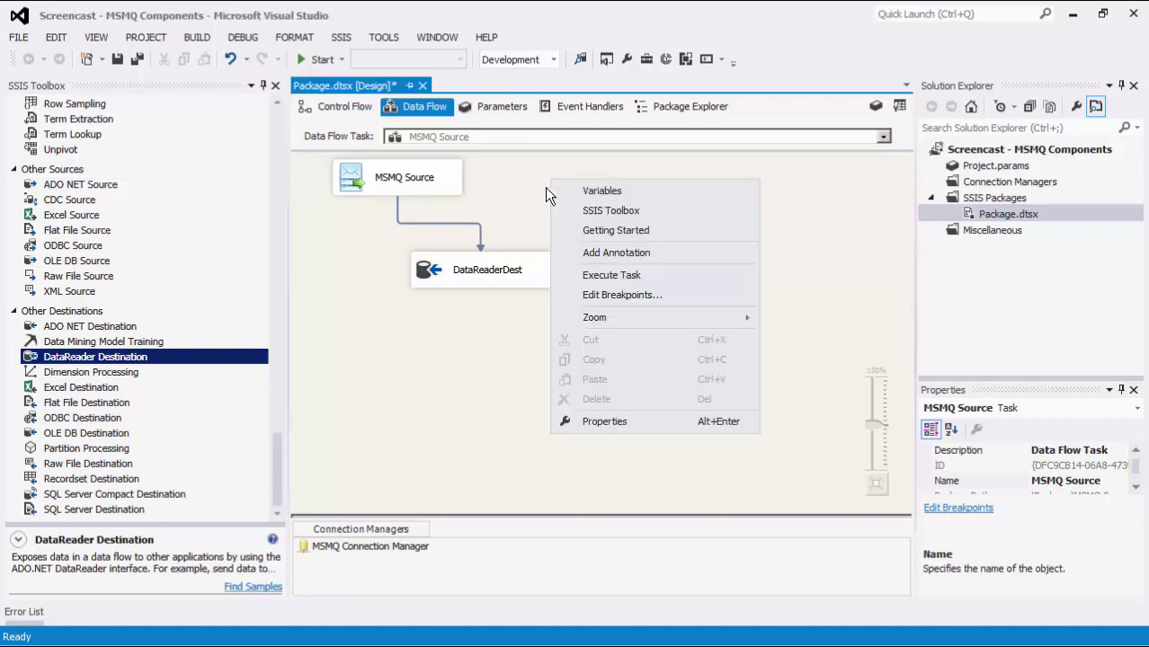
pyautogui.click(618, 276)
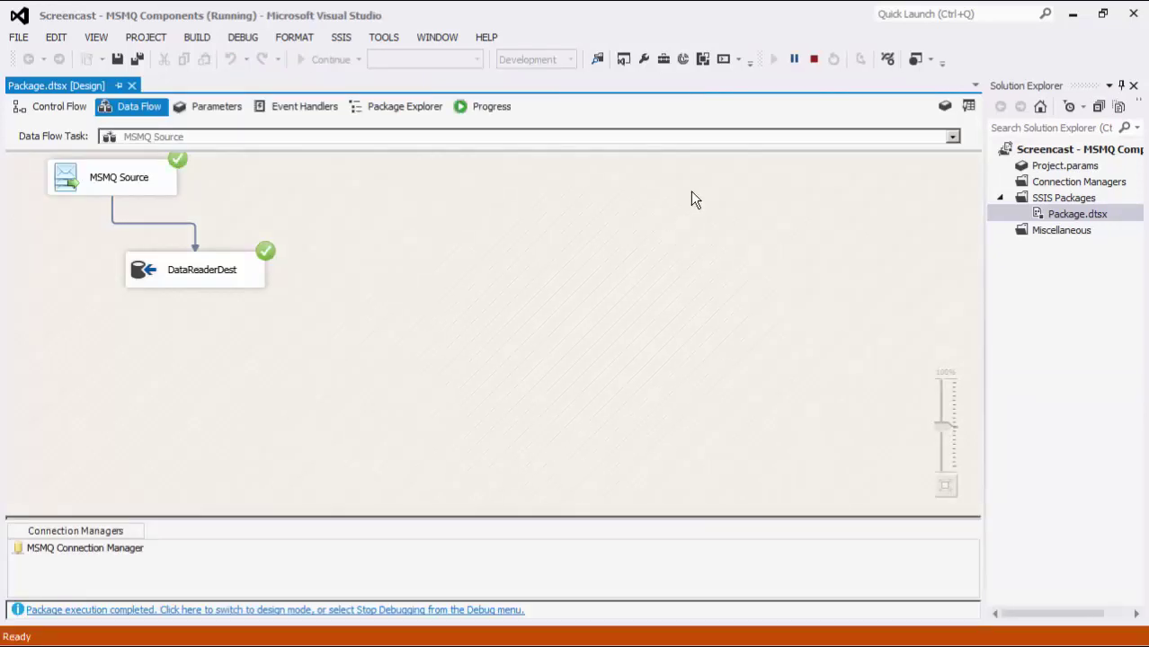
pyautogui.click(814, 61)
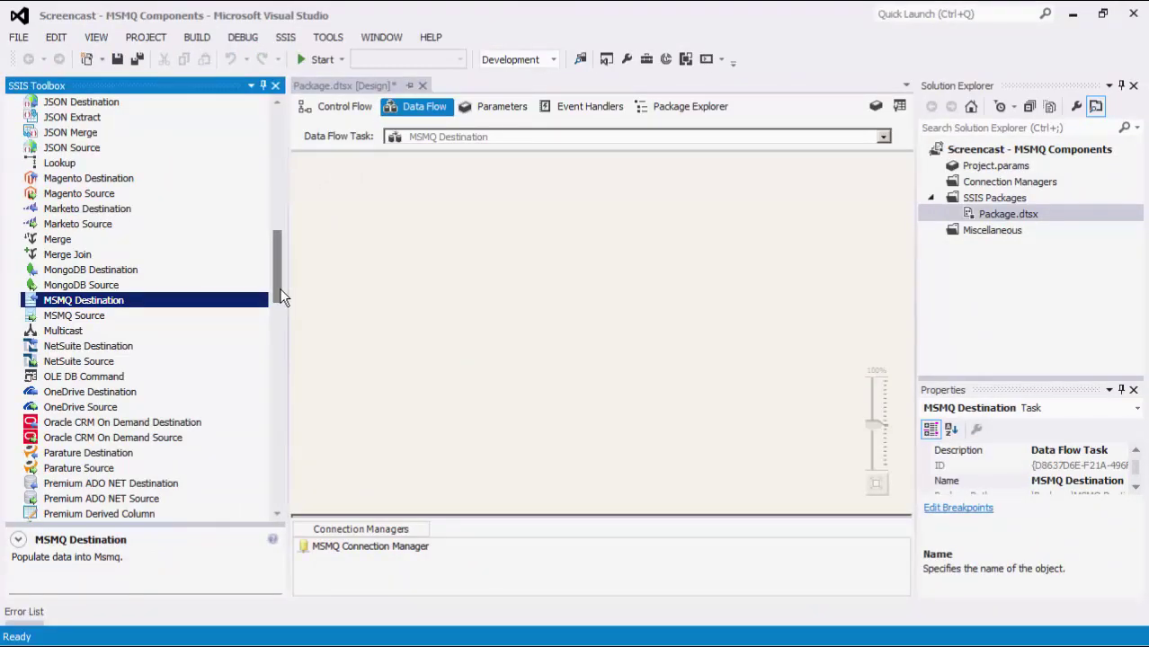
# - Add a Data Spawner to the MSMQ Destination data flow, generating 10 rows with CustomerName (FullName) and Label (Custom) columns
pyautogui.moveTo(281, 298); pyautogui.dragTo(279, 200)
pyautogui.click(143, 194)
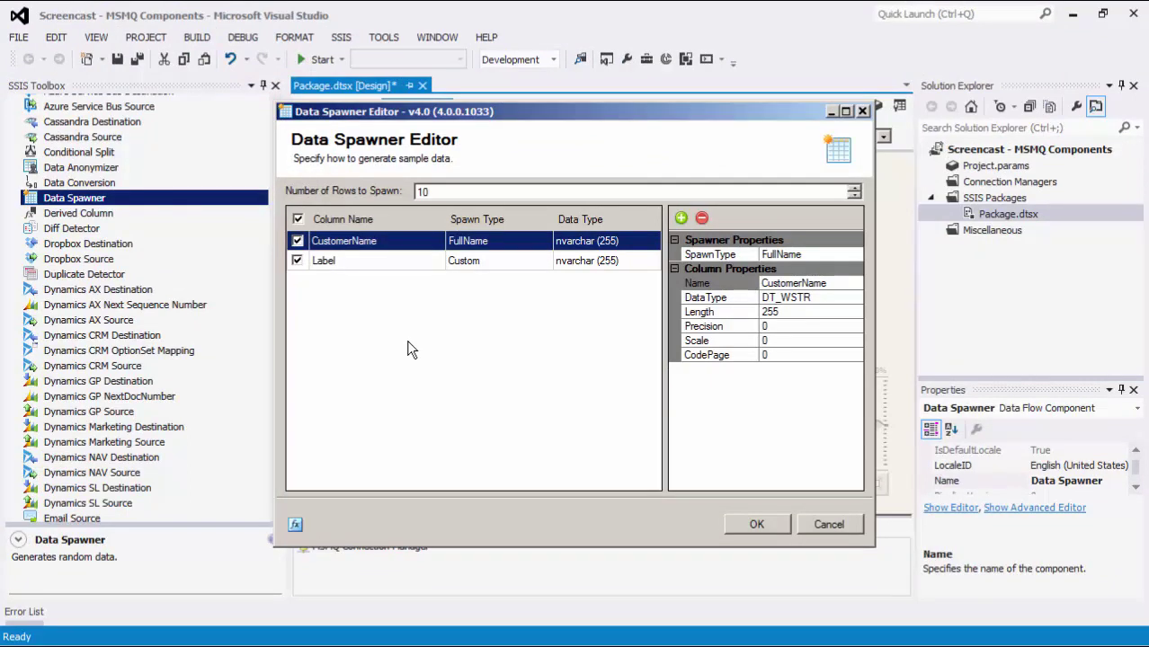
pyautogui.click(760, 524)
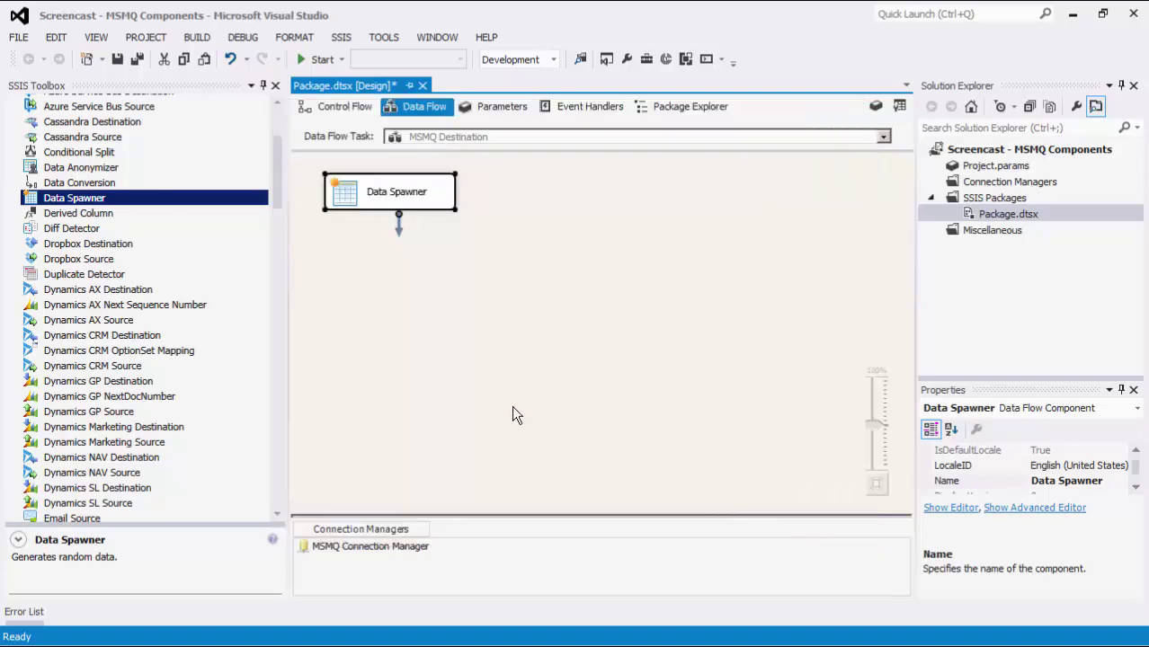
pyautogui.click(512, 409)
# - Add an MSMQ Destination below the Data Spawner and connect the Data Spawner's output to it
pyautogui.moveTo(274, 204); pyautogui.dragTo(262, 289)
pyautogui.moveTo(103, 158); pyautogui.dragTo(402, 268)
pyautogui.click(402, 202)
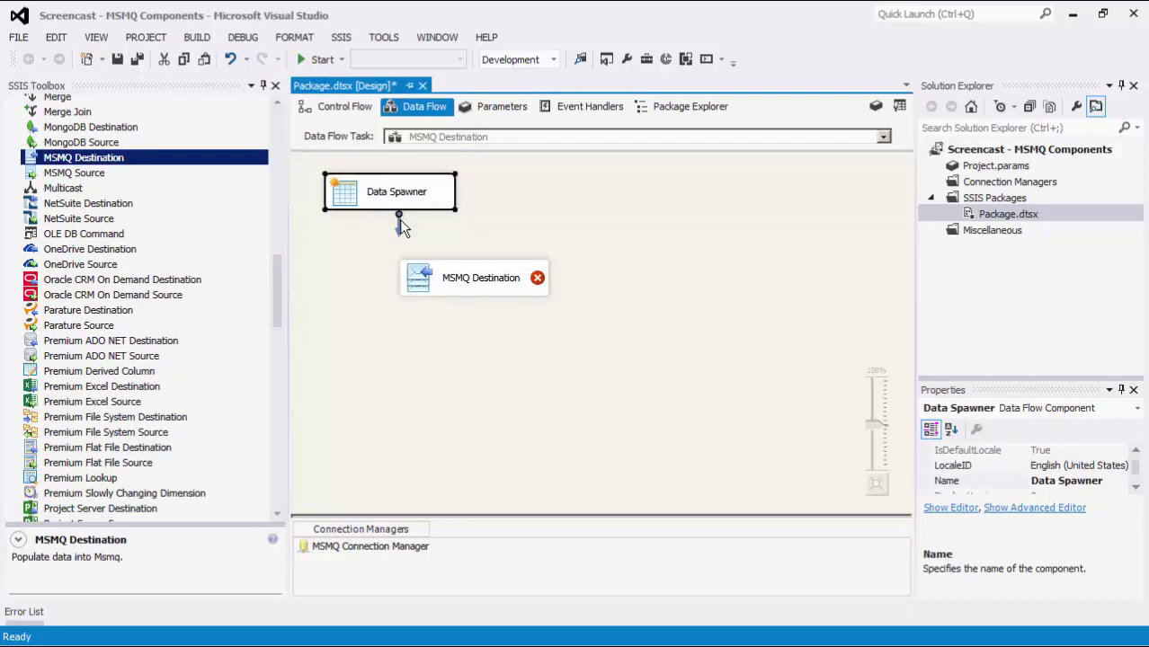
pyautogui.moveTo(400, 220); pyautogui.dragTo(478, 275)
# - Open the MSMQ Destination for editing and assign it the MSMQ Connection Manager
pyautogui.click(490, 284)
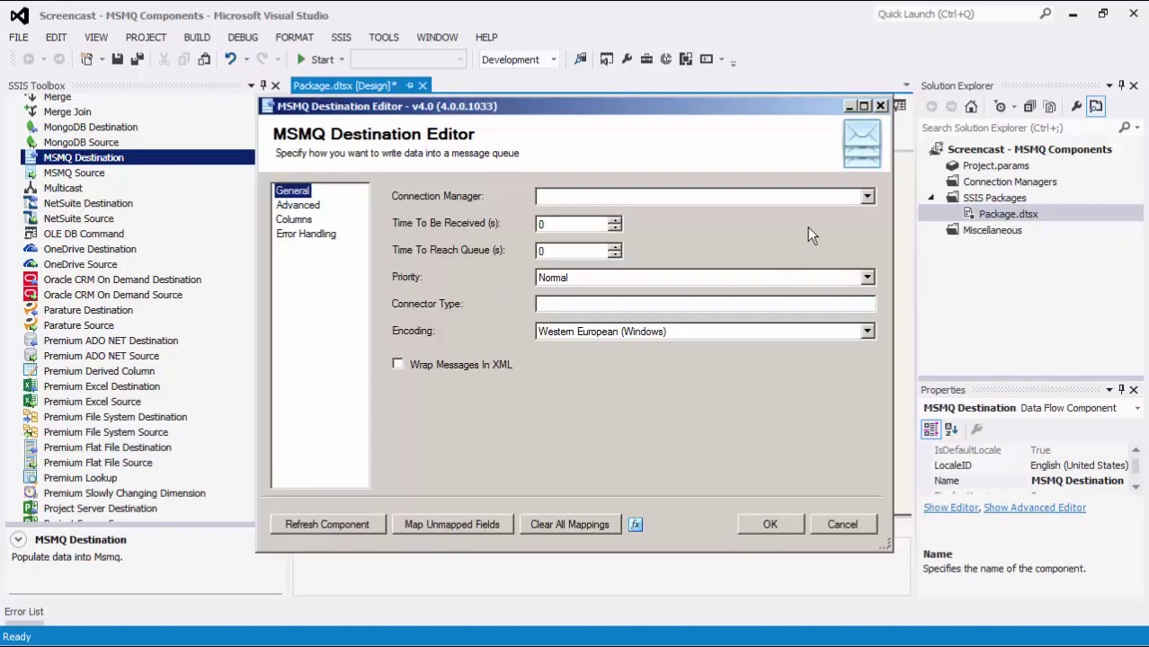
pyautogui.click(827, 197)
pyautogui.click(813, 214)
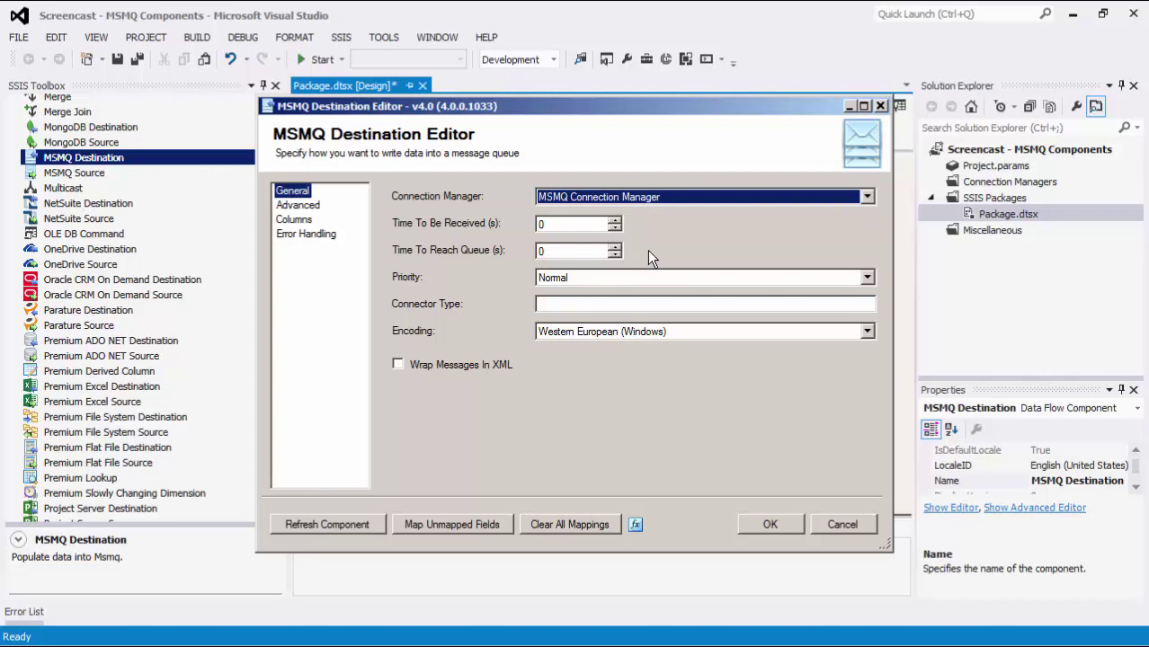
# - Review the MSMQ Destination's priority levels, keeping Normal, and enable wrapping messages in XML
pyautogui.click(868, 278)
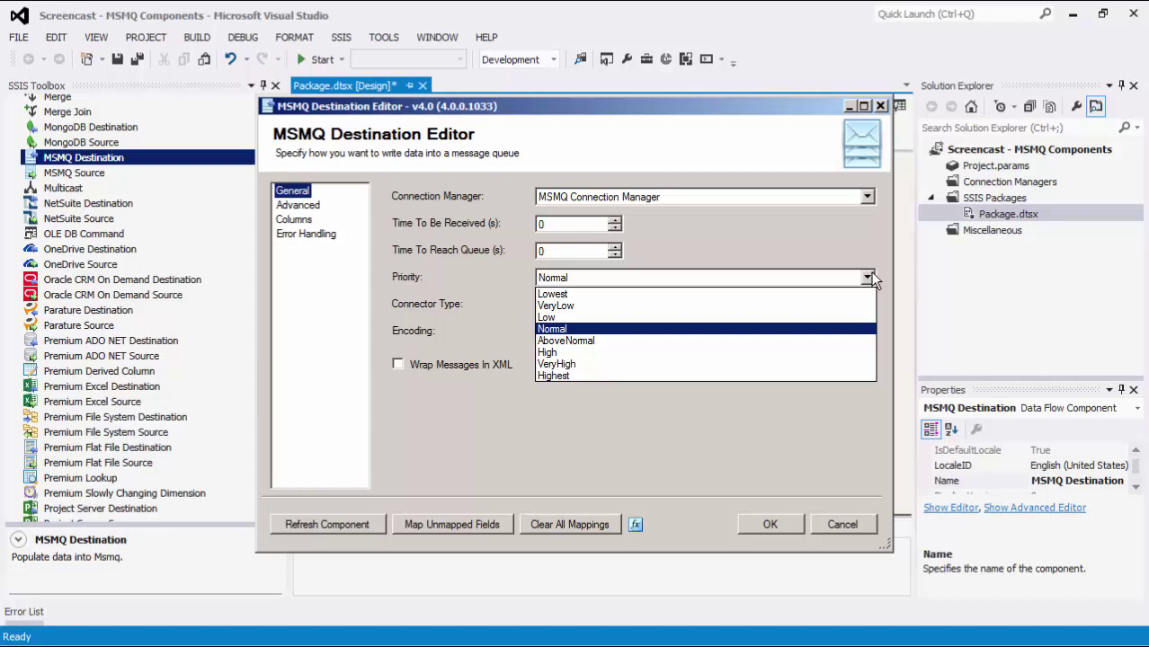
pyautogui.click(883, 281)
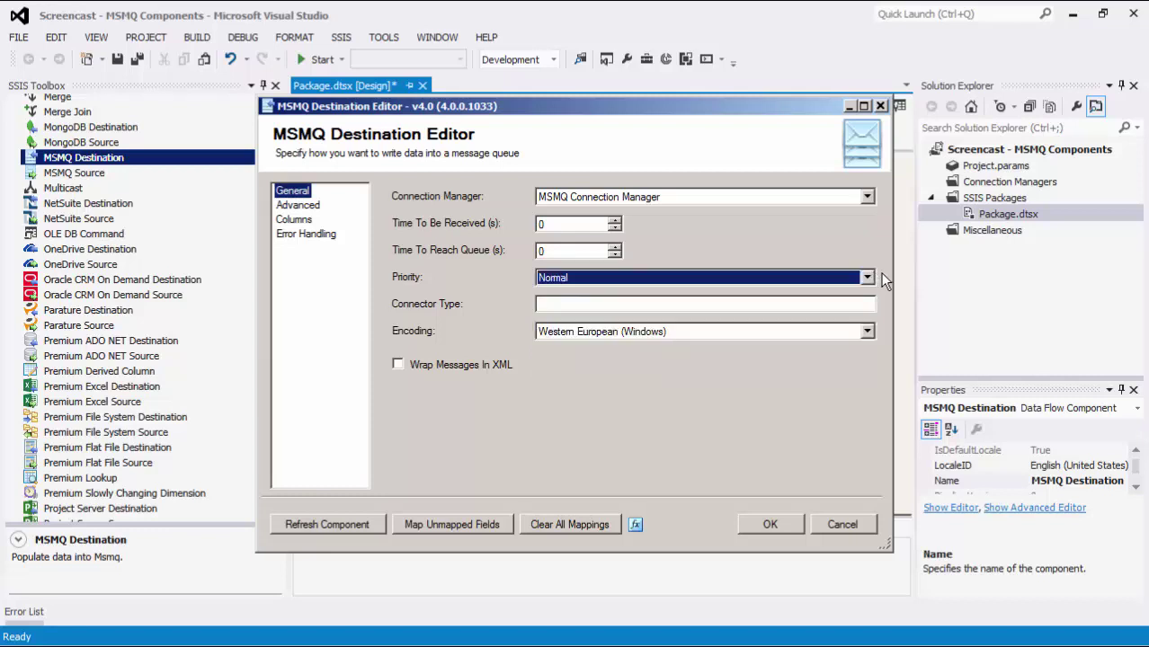
pyautogui.click(845, 302)
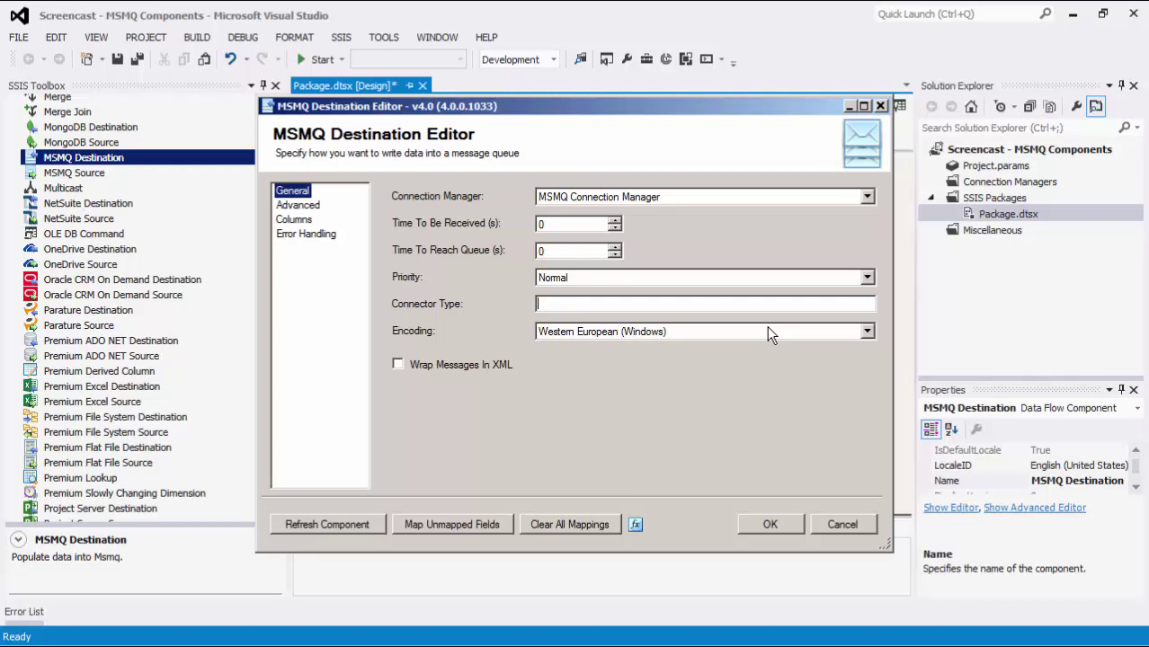
pyautogui.click(507, 363)
# - Configure the MSMQ Destination's advanced settings with default authentication, Rc2 encryption and the journal queue enabled
pyautogui.click(301, 205)
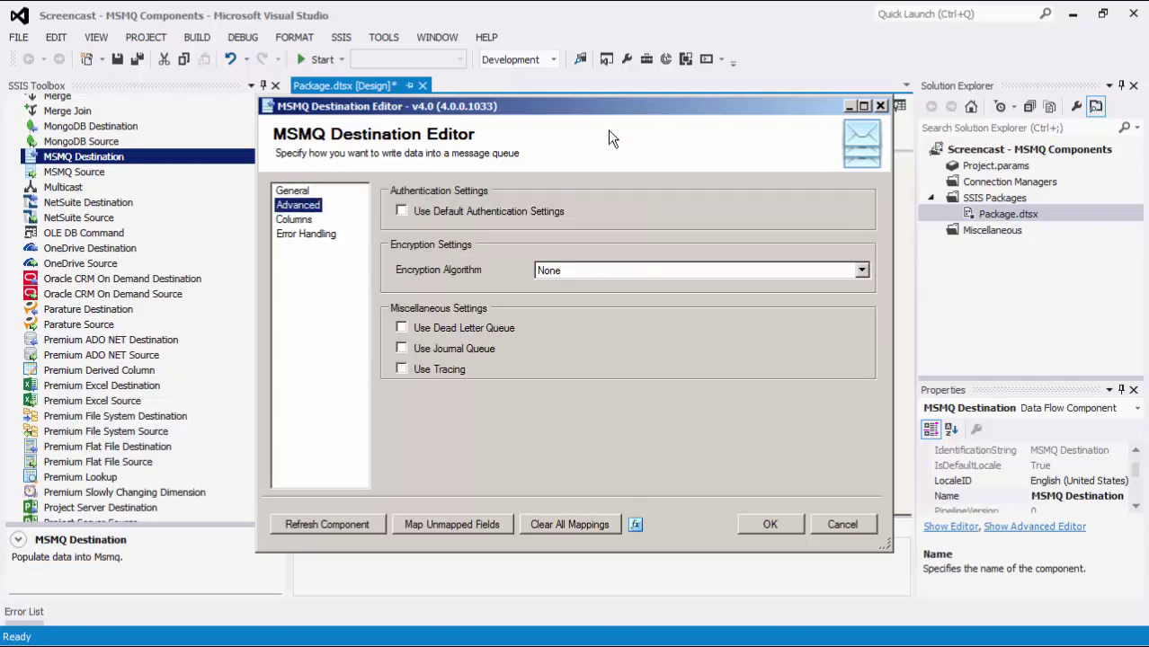
pyautogui.click(550, 217)
pyautogui.click(863, 272)
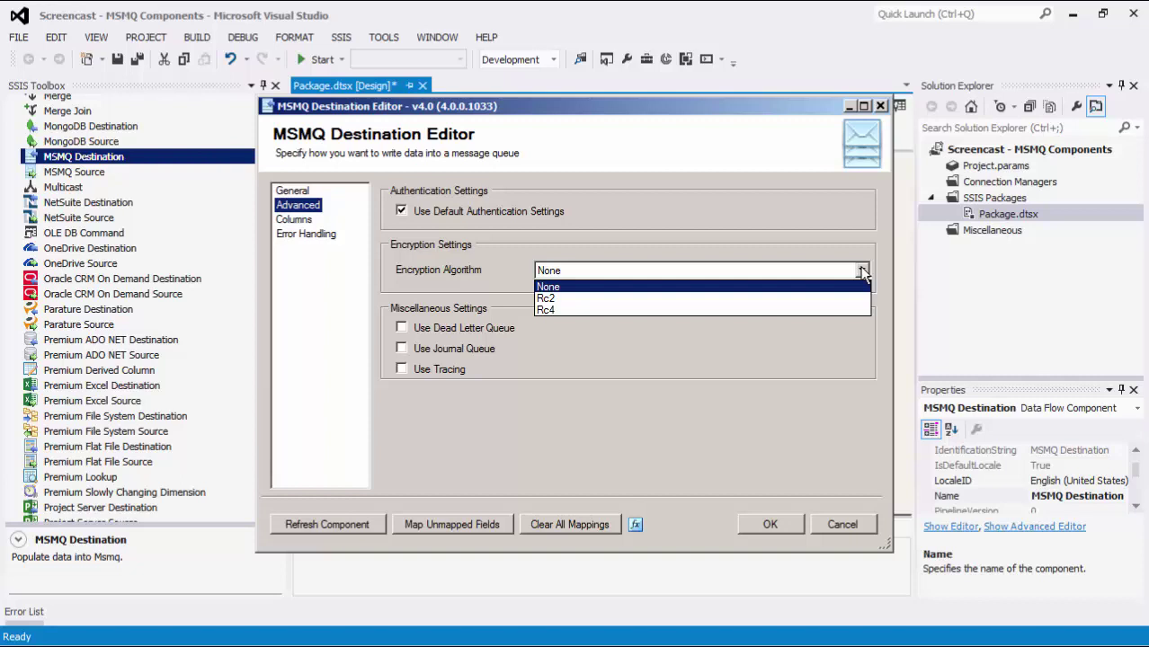
pyautogui.click(844, 299)
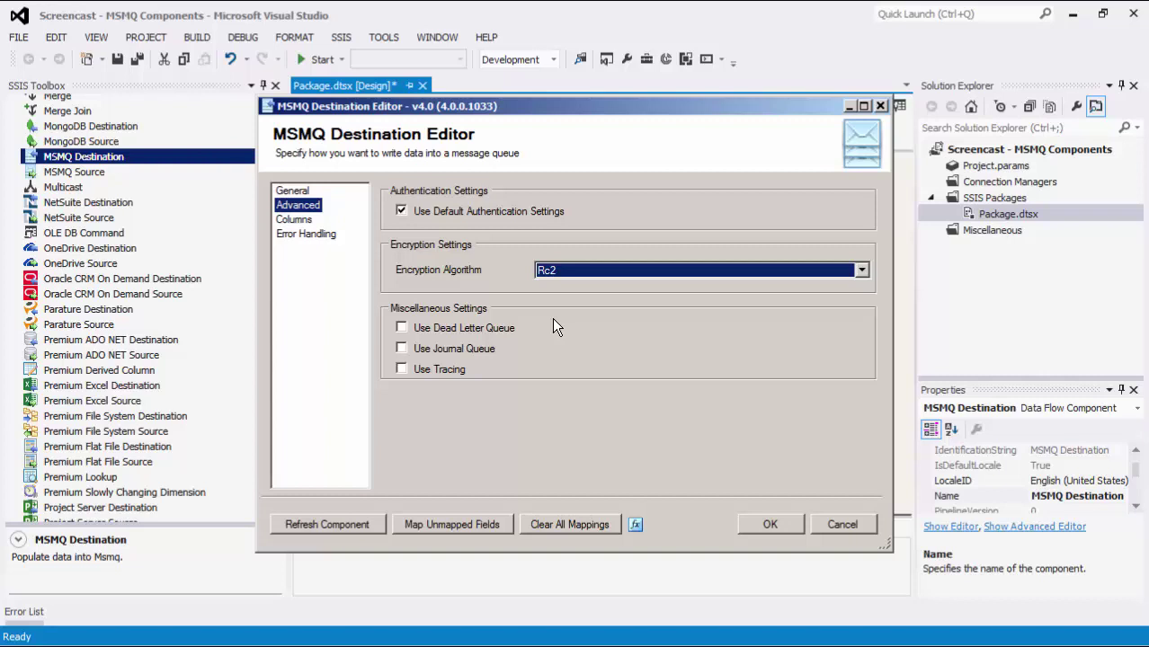
pyautogui.click(486, 351)
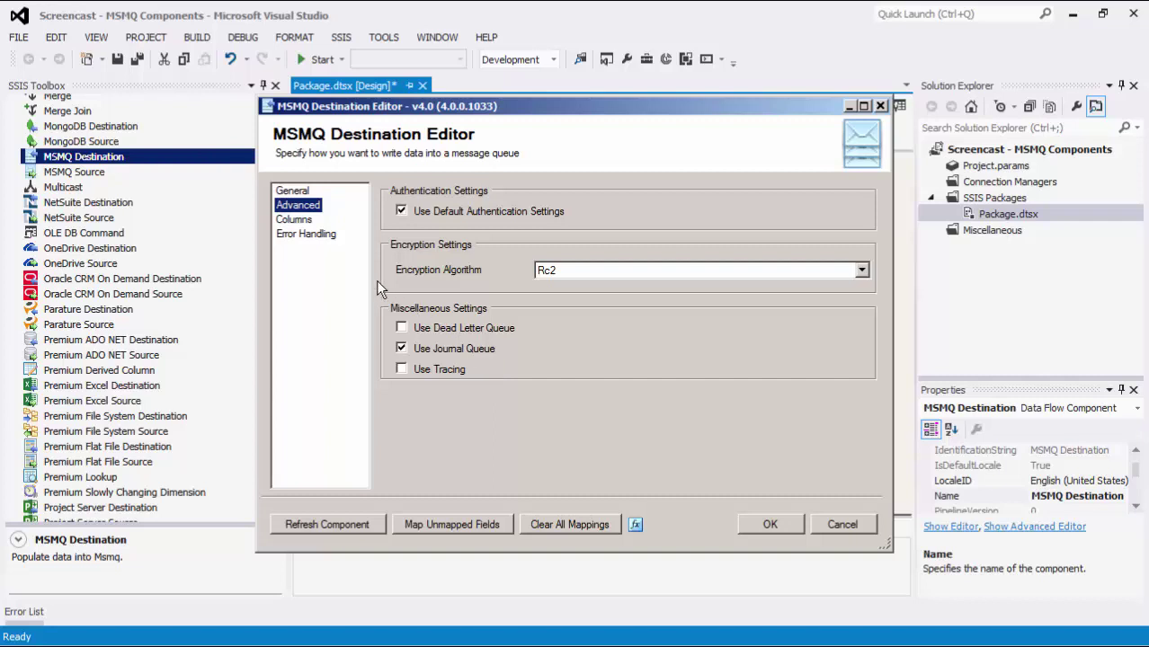
# - Map the CustomerName input column to the MSMQ Destination's Body field
pyautogui.click(300, 221)
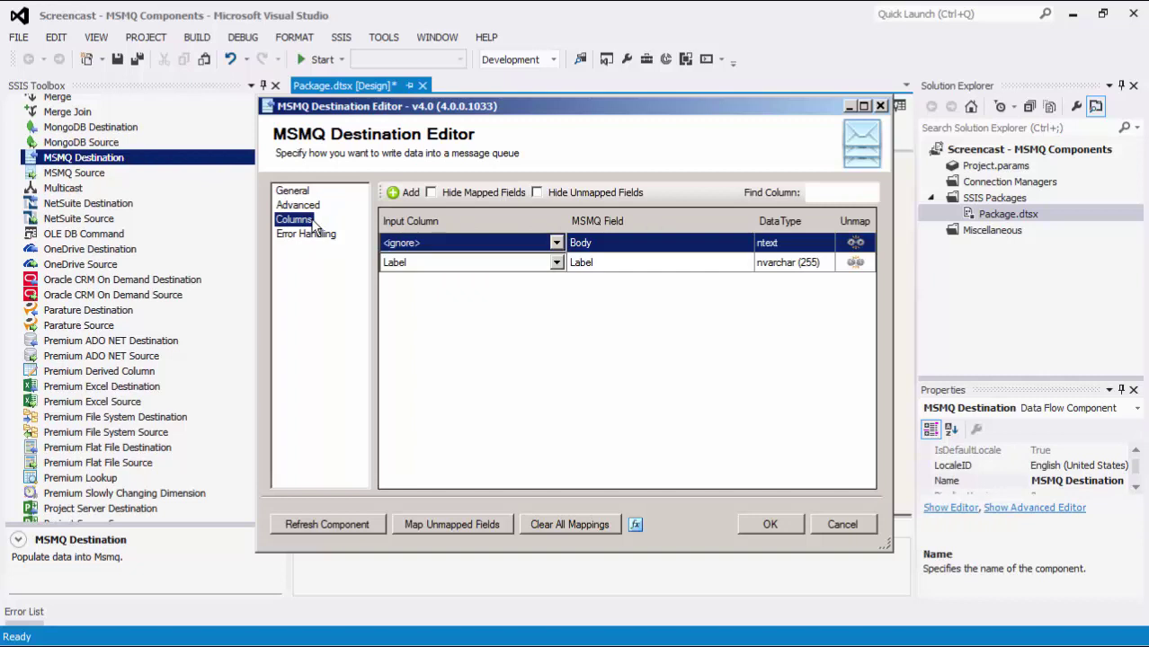
pyautogui.click(548, 243)
pyautogui.click(551, 245)
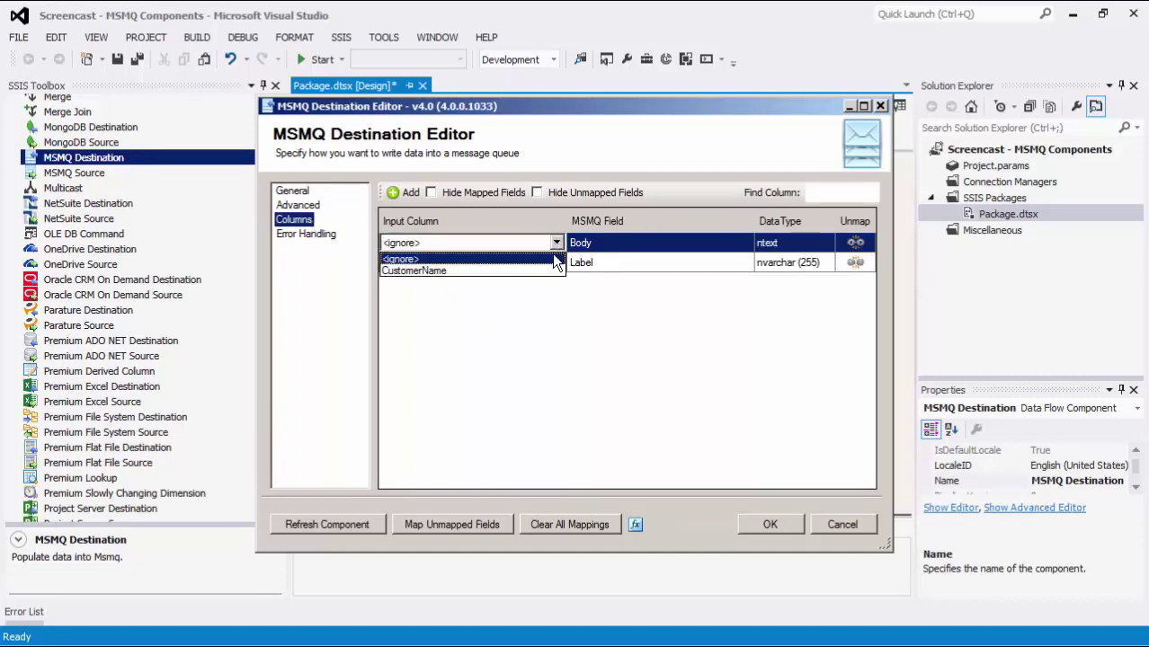
pyautogui.click(549, 267)
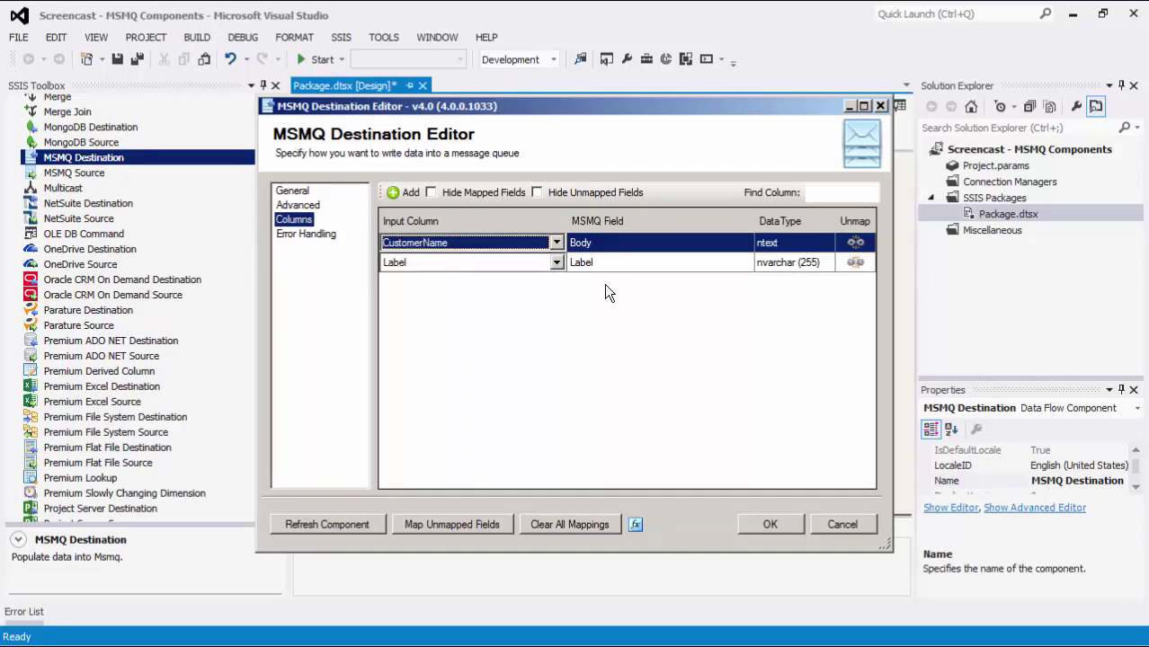
# - View the advanced field form without adding a field, and accept the MSMQ Destination settings with Fail on error handling
pyautogui.click(418, 196)
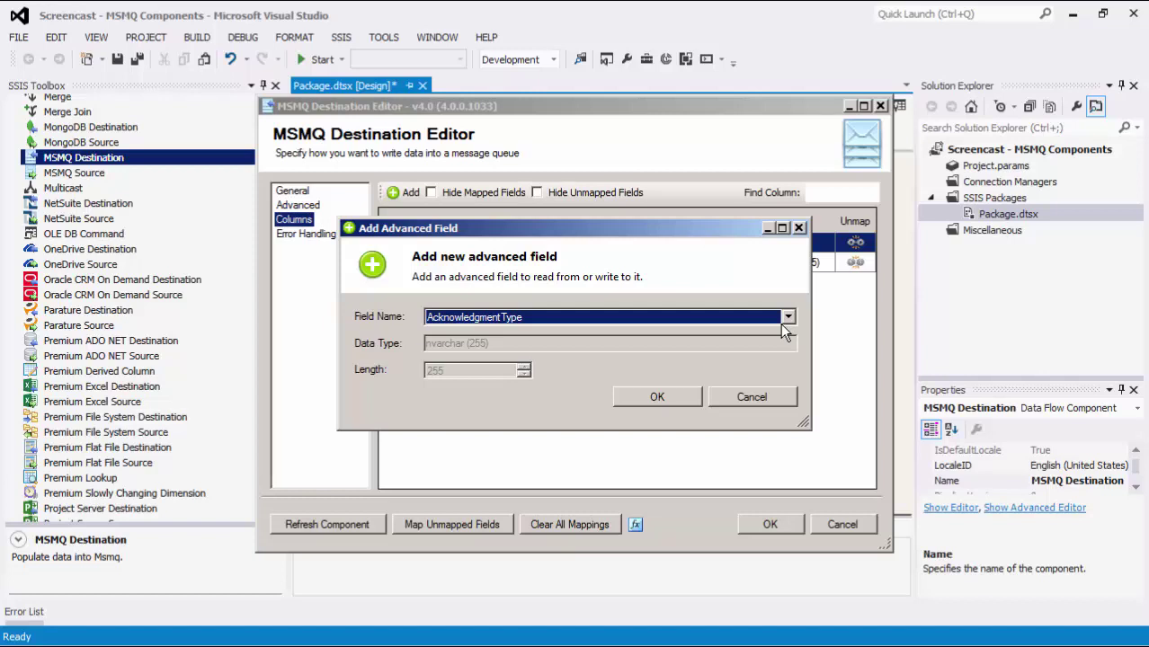
pyautogui.click(750, 396)
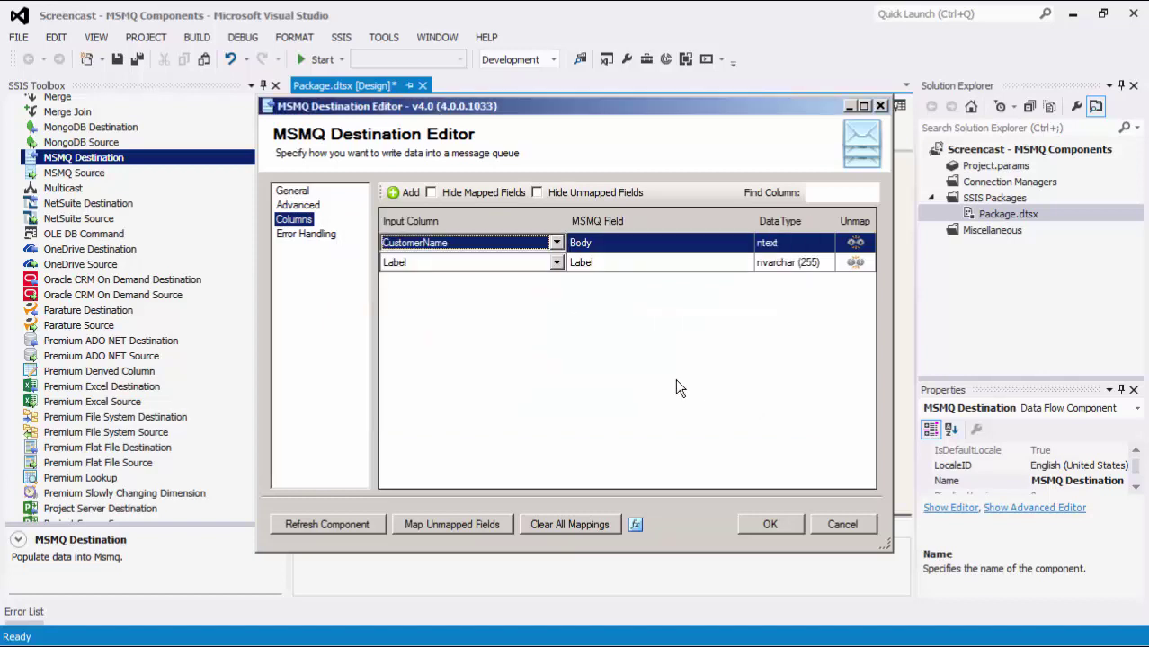
pyautogui.click(324, 234)
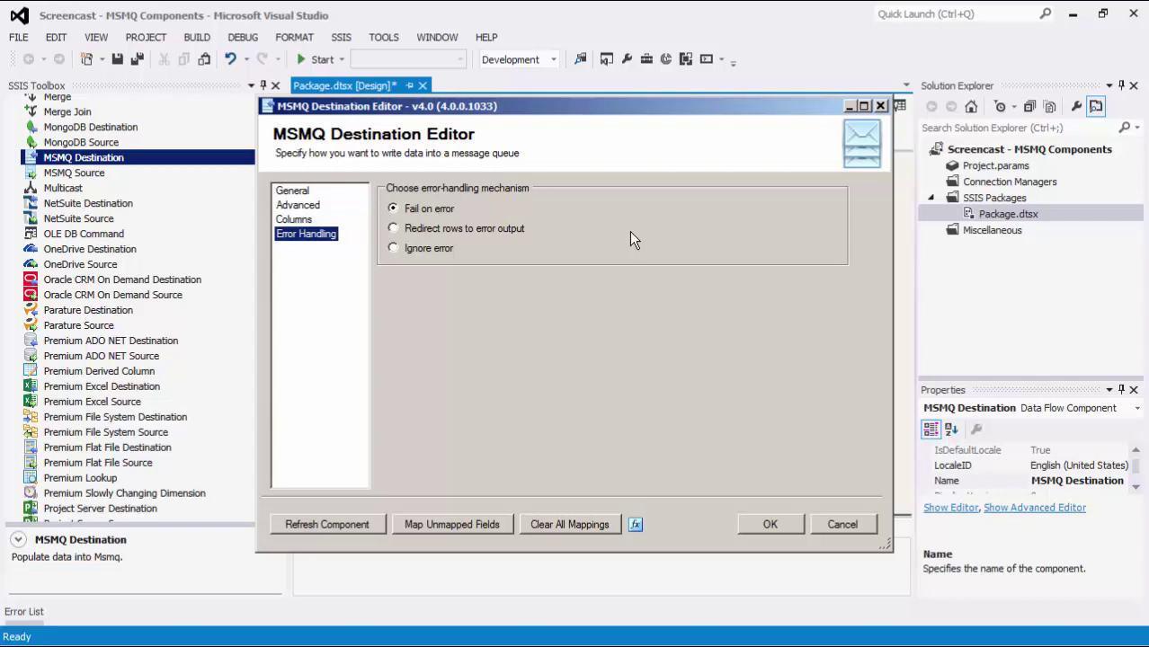
pyautogui.click(770, 524)
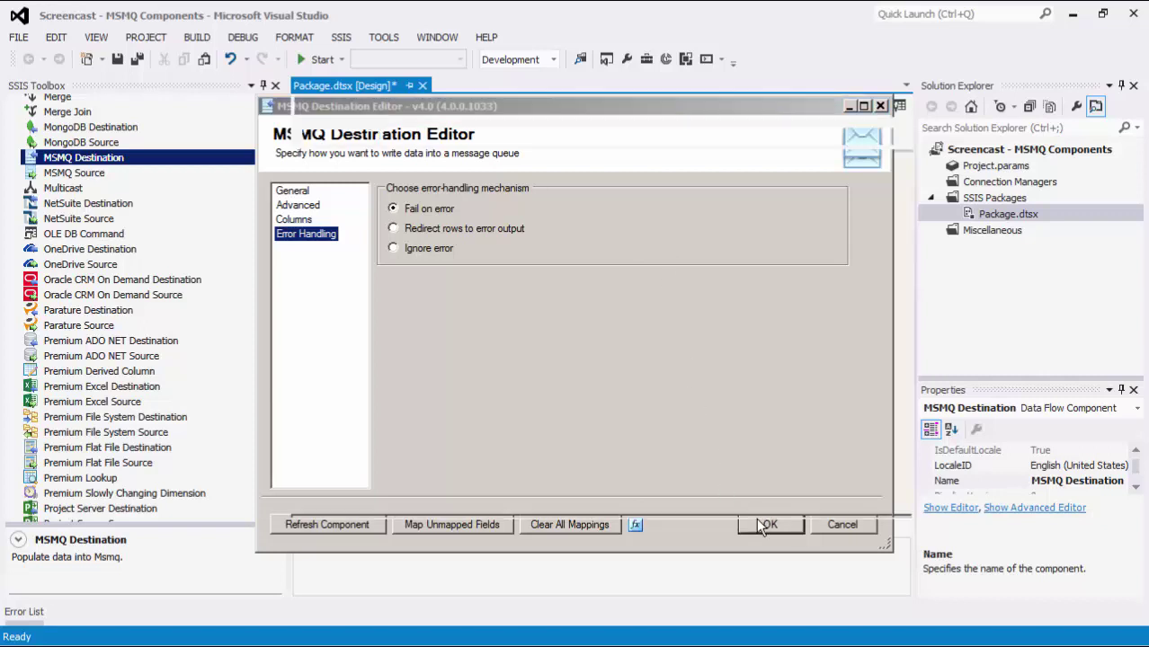
# - Execute the MSMQ Destination data flow task
pyautogui.click(605, 204)
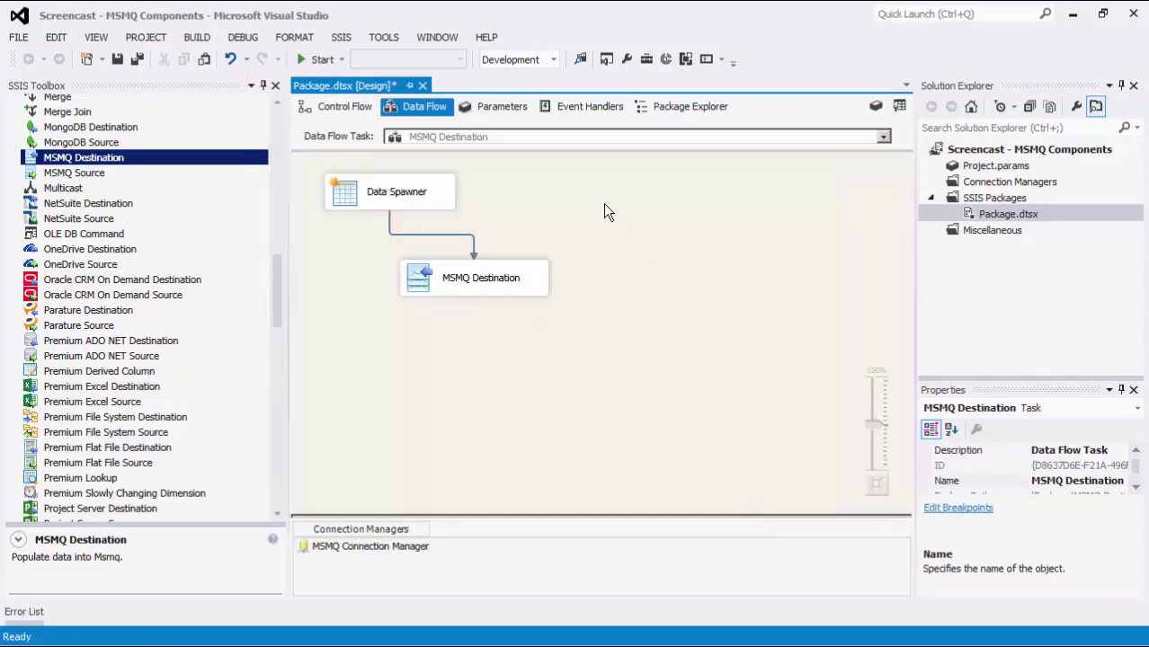
pyautogui.rightClick(673, 208)
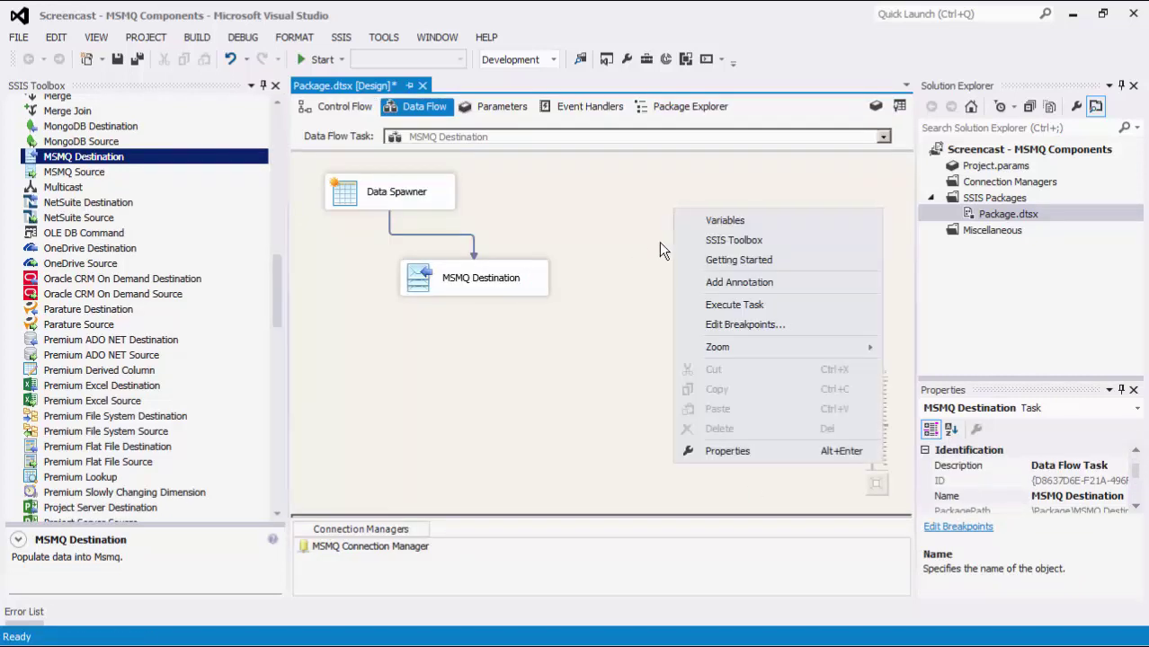
pyautogui.click(690, 301)
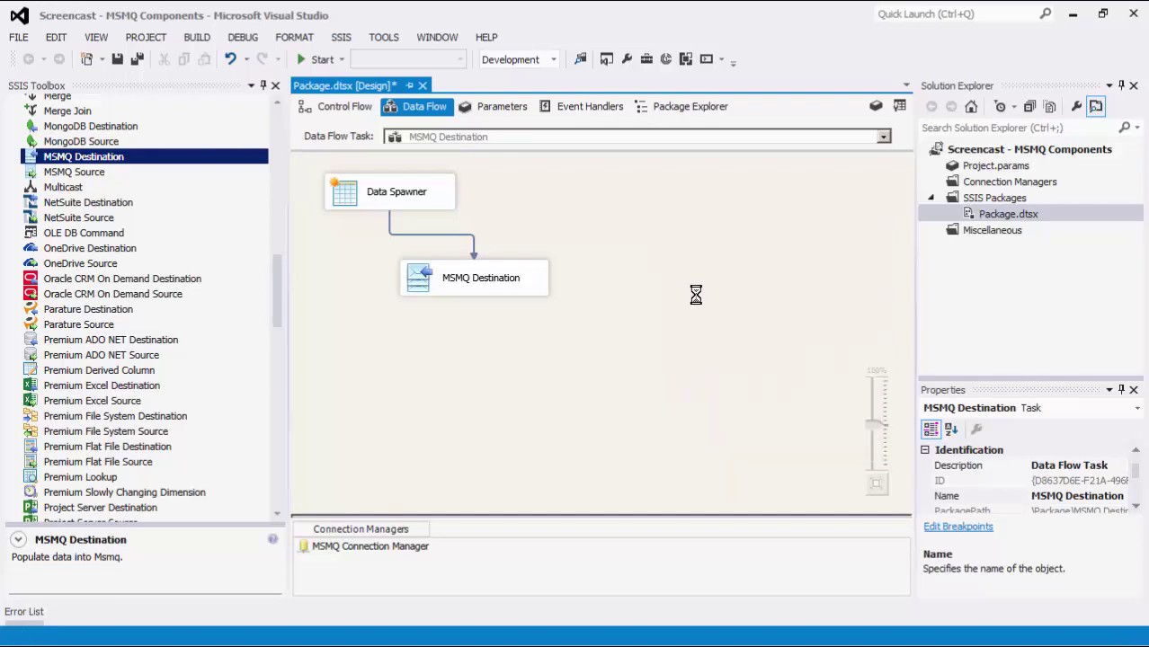